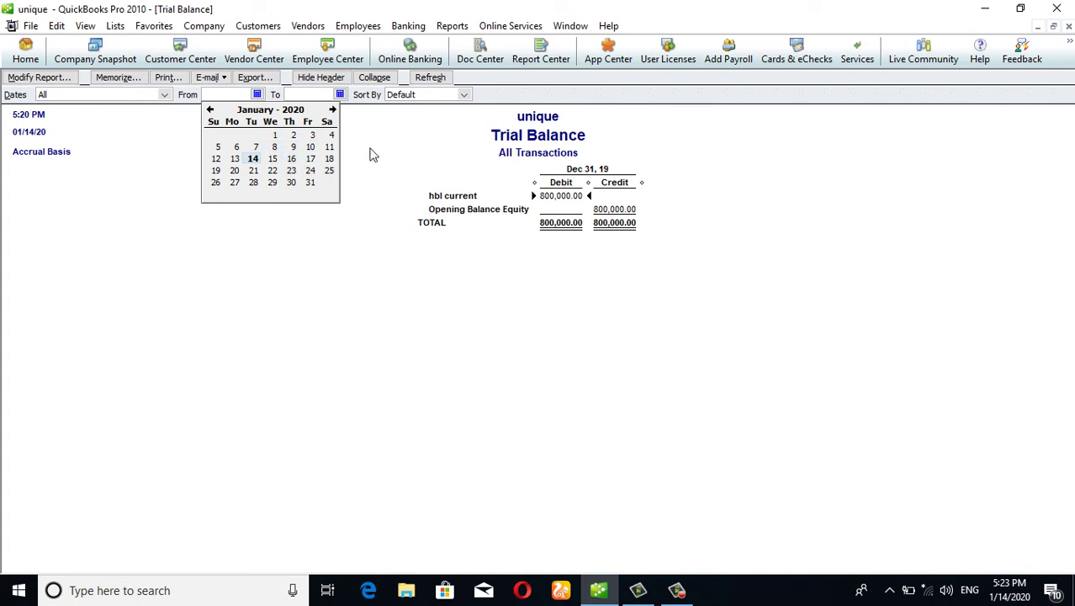
{"action": "left_click", "coordinate": [340, 95]}
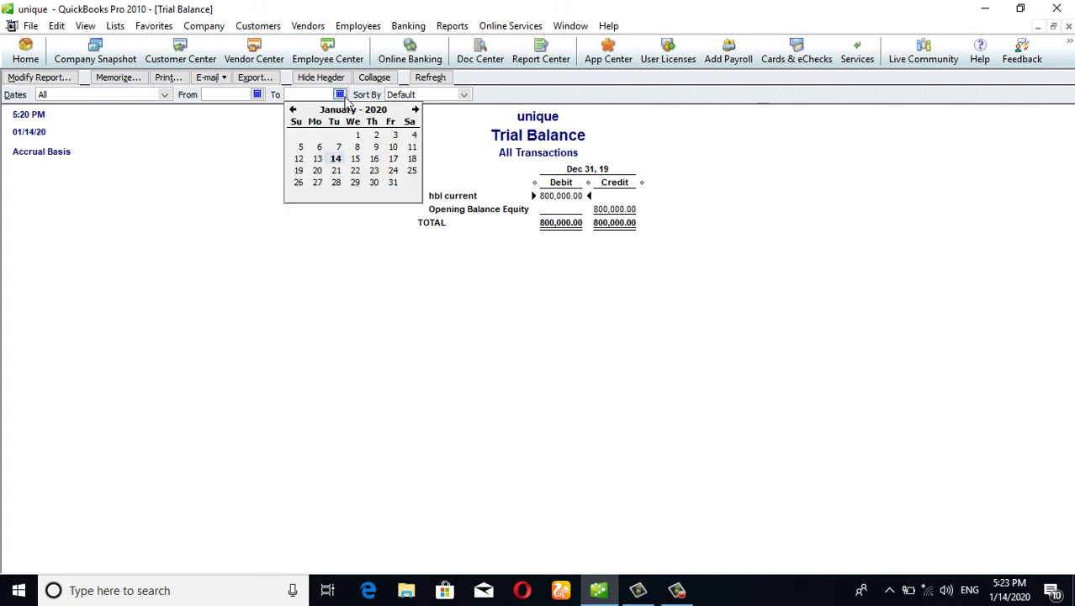
{"action": "left_click", "coordinate": [437, 148]}
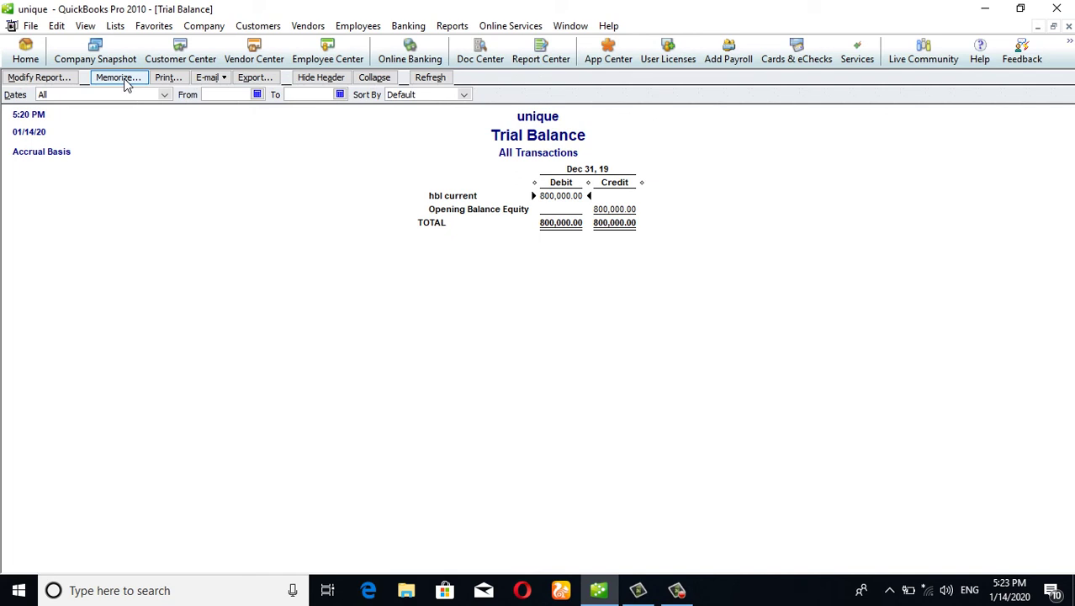
- Preview the Trial Balance printout, enlarge the figures, and leave the print settings without printing
{"action": "left_click", "coordinate": [167, 78]}
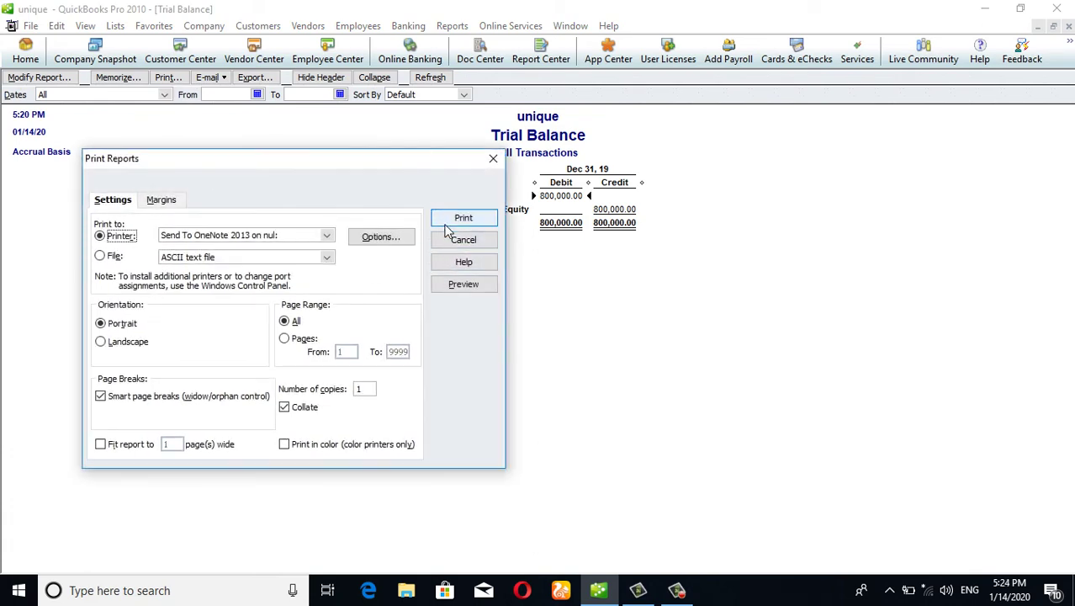
{"action": "left_click", "coordinate": [459, 286]}
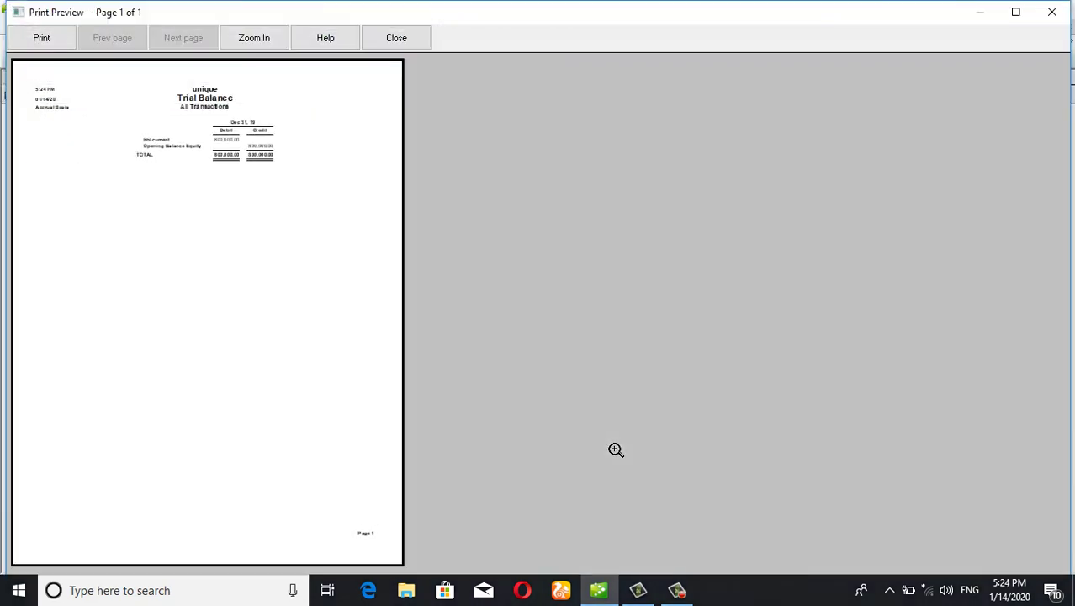
{"action": "left_click", "coordinate": [177, 144]}
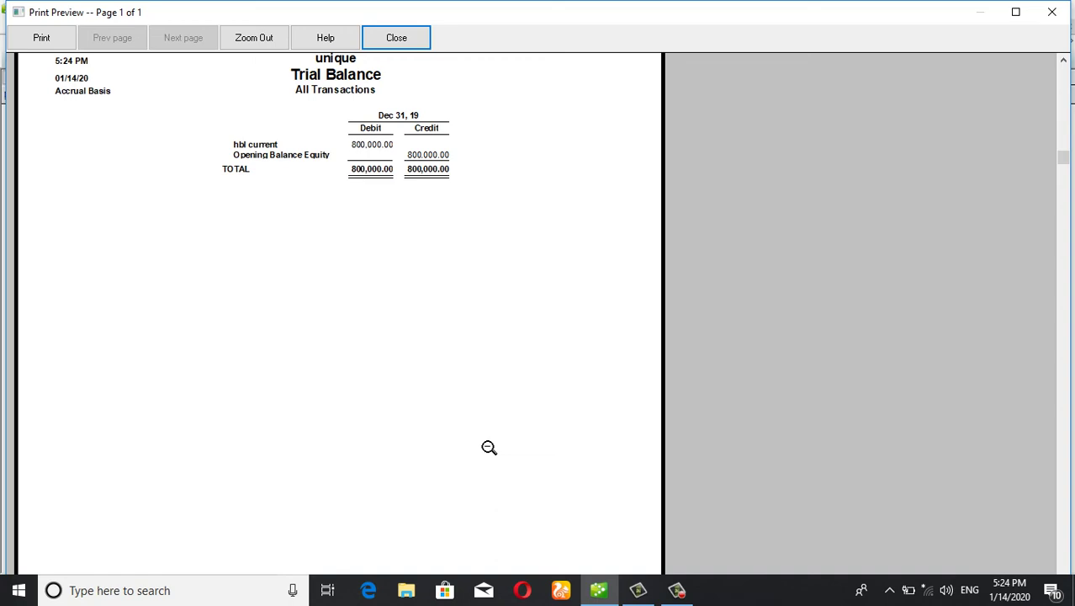
{"action": "key", "text": "Escape"}
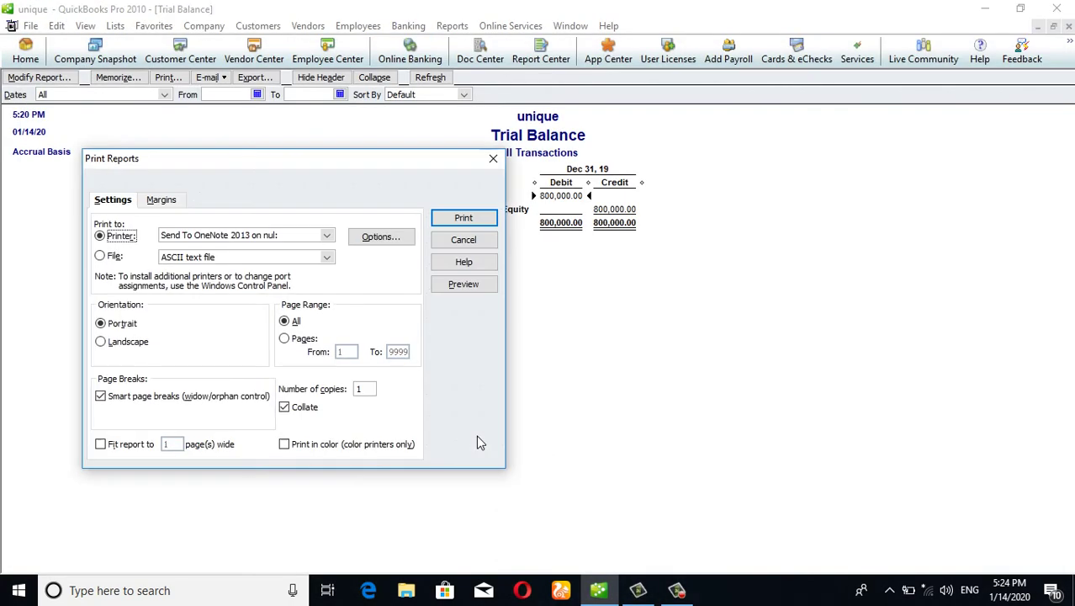
{"action": "left_click", "coordinate": [494, 159]}
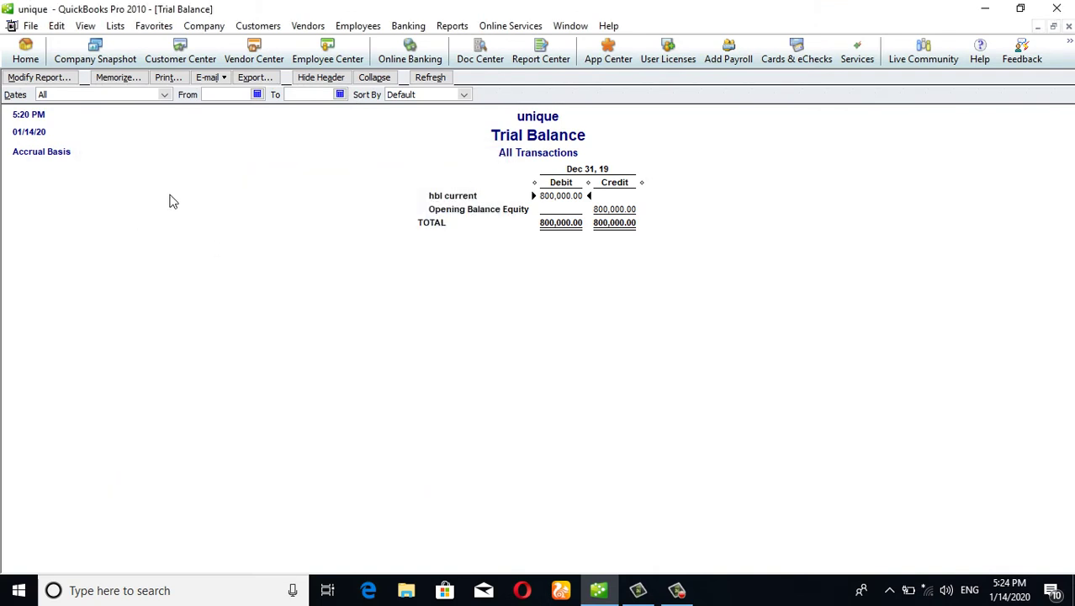
{"action": "left_click", "coordinate": [224, 81]}
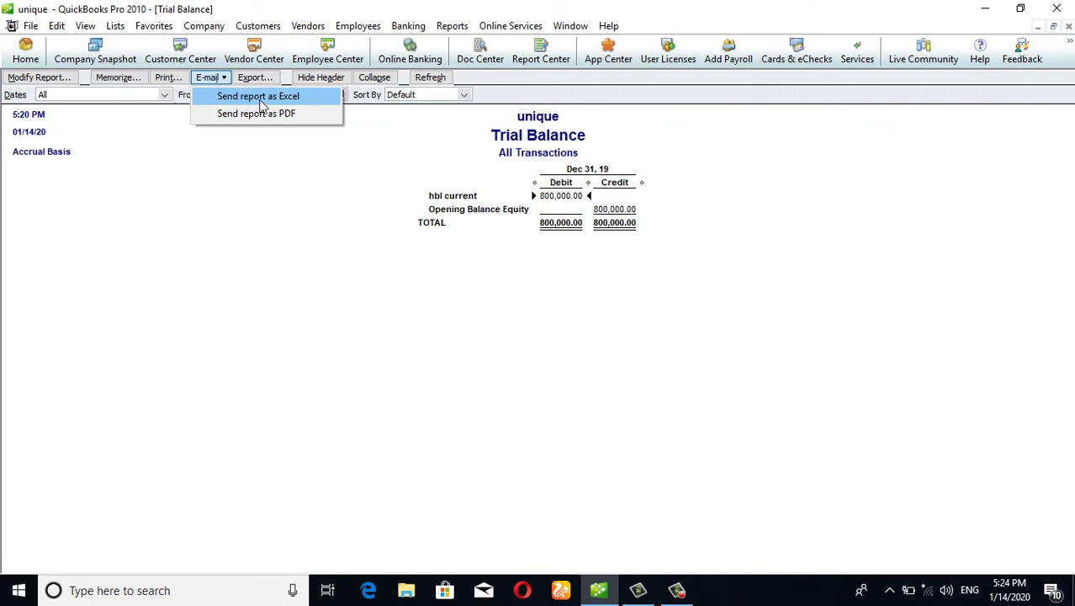
{"action": "left_click", "coordinate": [308, 117]}
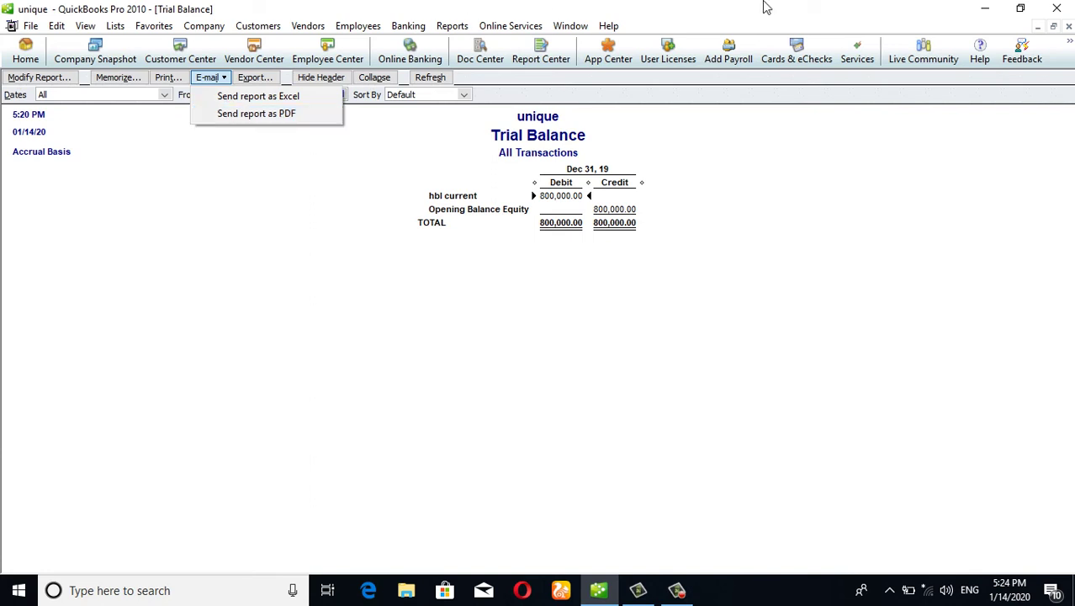
- Minimize the accounting window, start Microsoft Word and create a blank document
{"action": "left_click", "coordinate": [980, 15]}
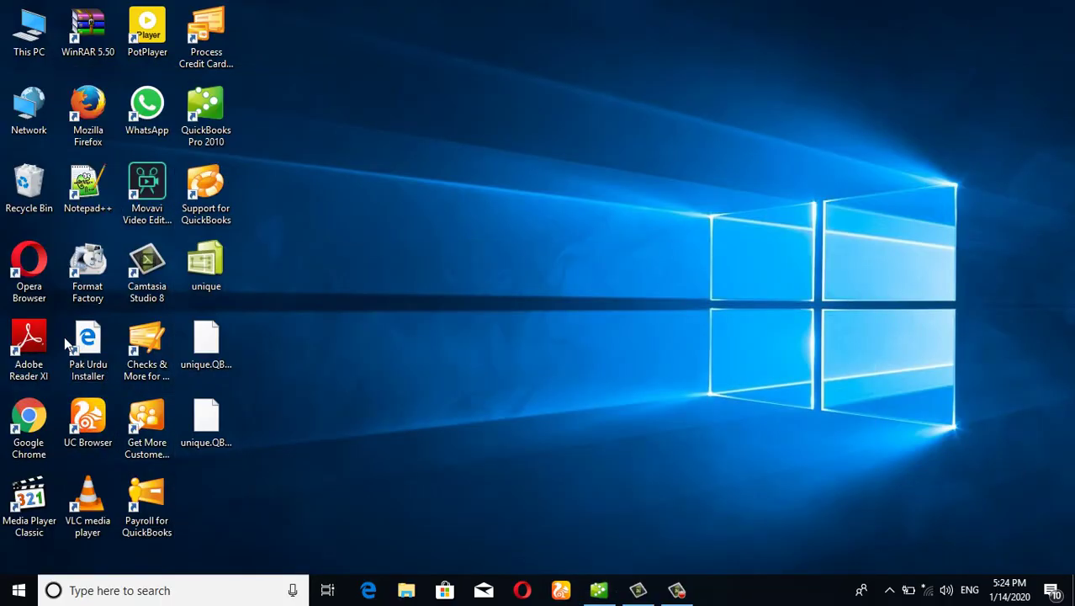
{"action": "left_click", "coordinate": [96, 378]}
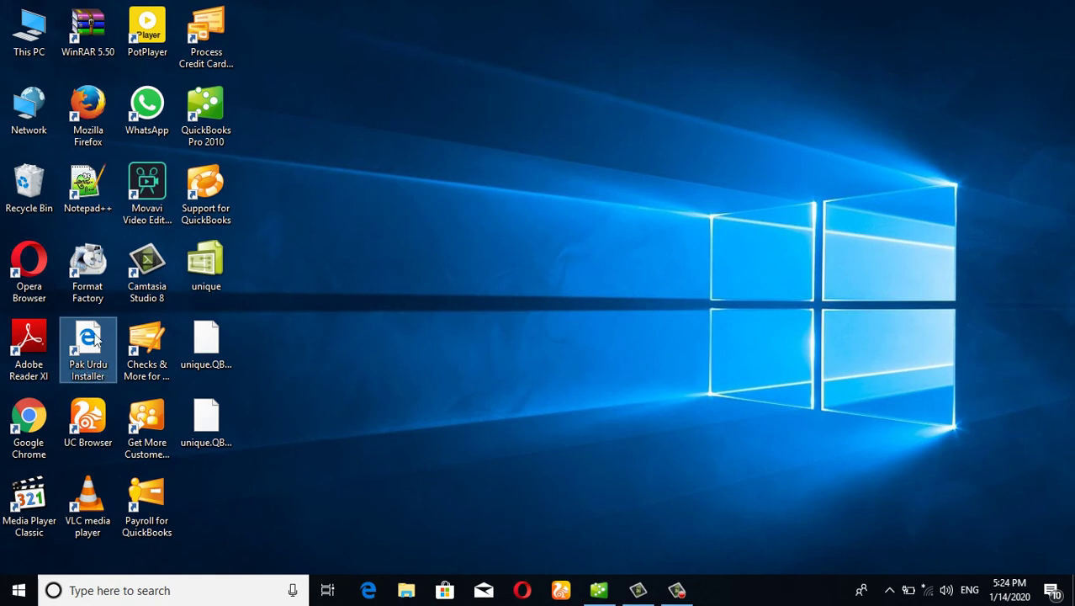
{"action": "left_click", "coordinate": [116, 592]}
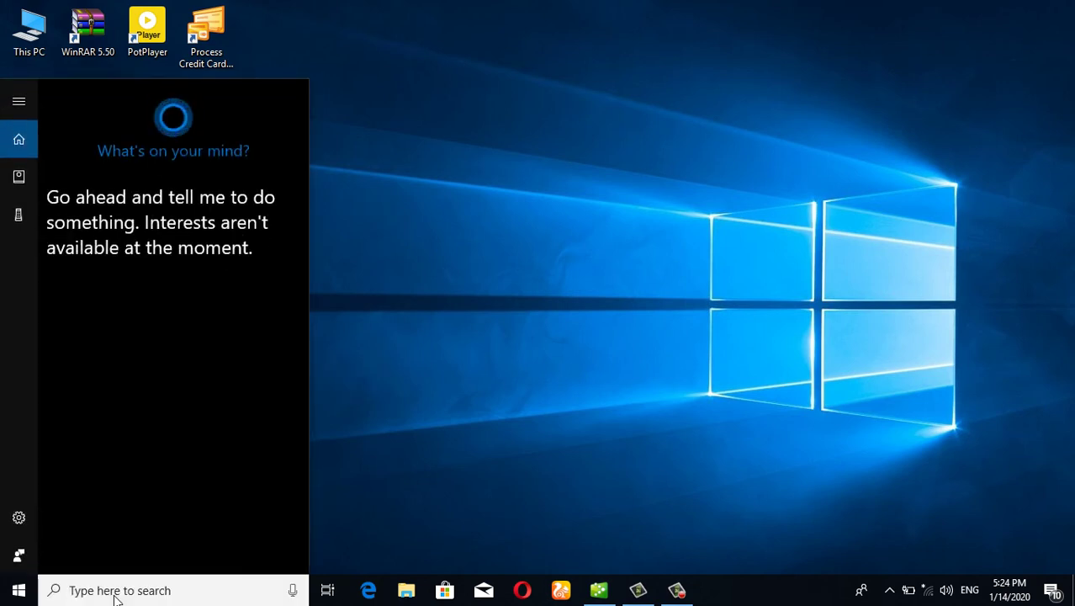
{"action": "left_click", "coordinate": [608, 397]}
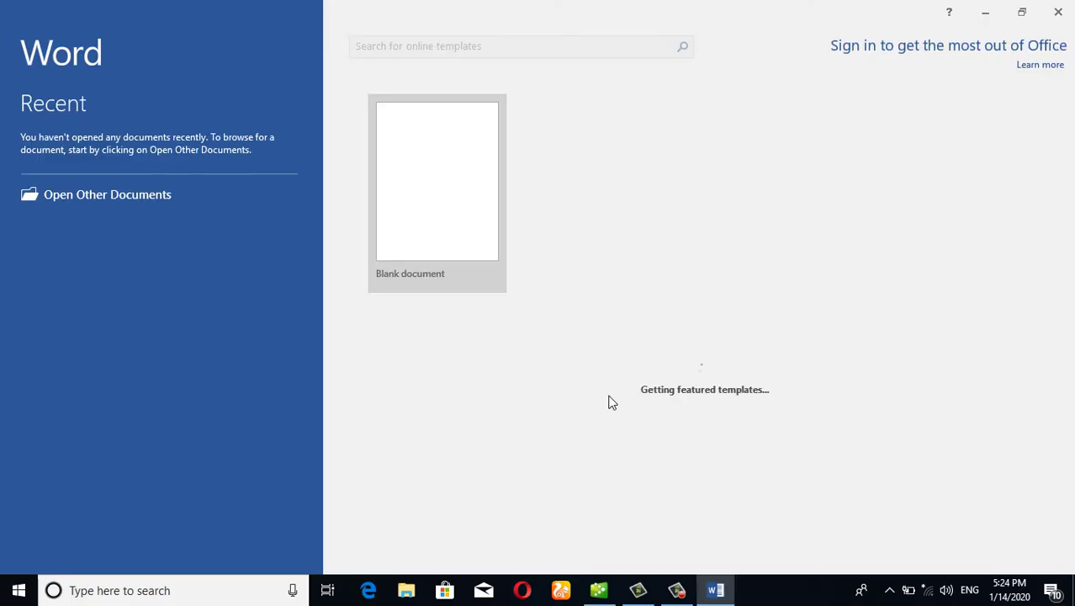
{"action": "left_click", "coordinate": [461, 208]}
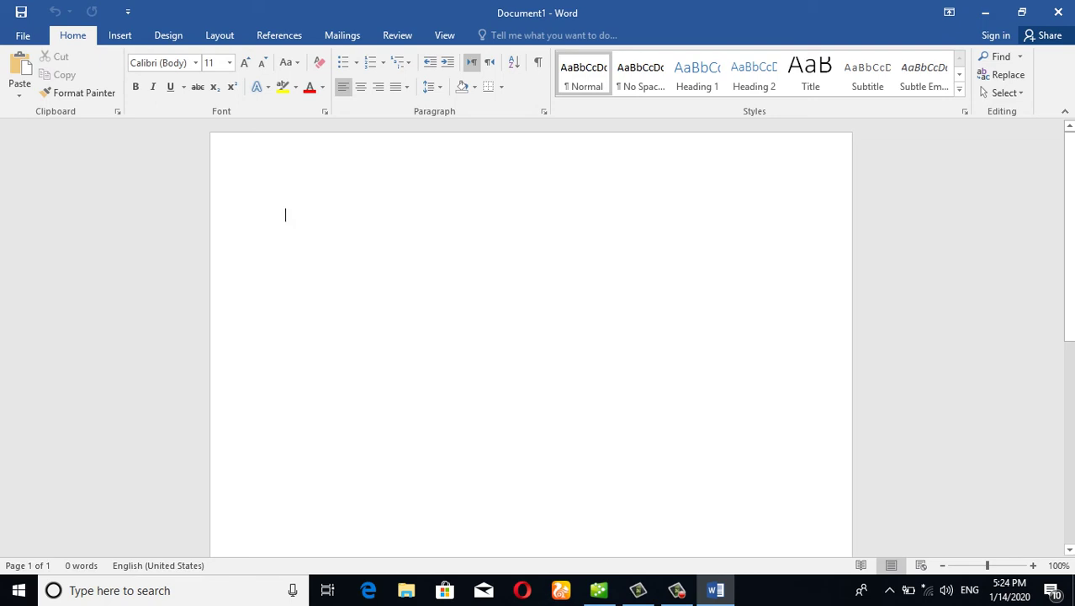
- Generate sample paragraphs in the blank document with =rand(9) and look them over
{"action": "type", "text": "=rand"}
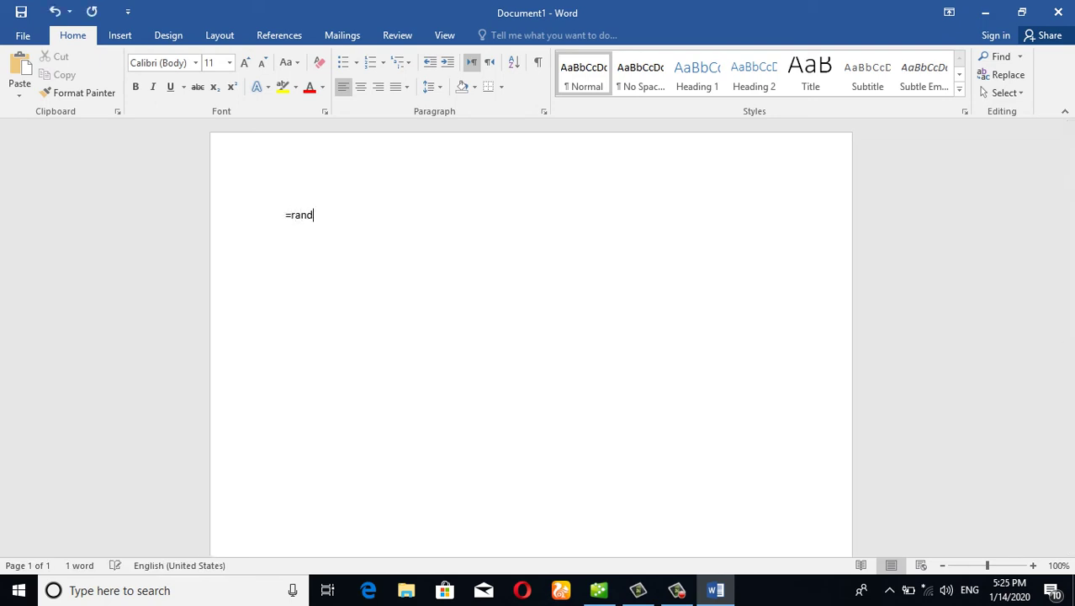
{"action": "type", "text": "(9)"}
{"action": "key", "text": "Return"}
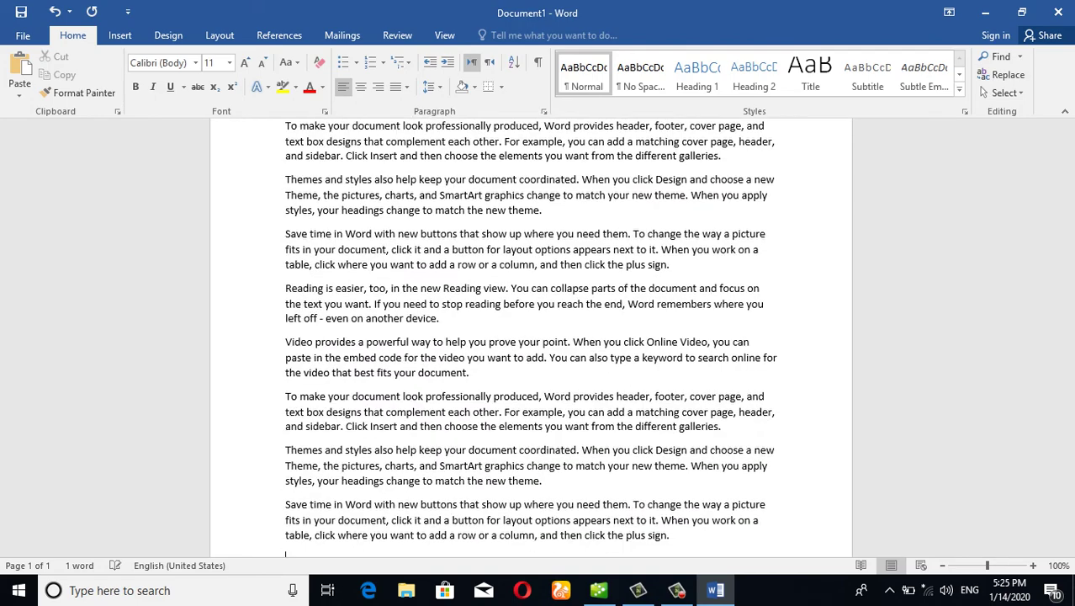
{"action": "scroll", "coordinate": [481, 259], "scroll_direction": "up", "scroll_amount": 4}
{"action": "scroll", "coordinate": [481, 259], "scroll_direction": "down", "scroll_amount": 2}
{"action": "scroll", "coordinate": [497, 259], "scroll_direction": "up", "scroll_amount": 1}
{"action": "scroll", "coordinate": [509, 261], "scroll_direction": "down", "scroll_amount": 1}
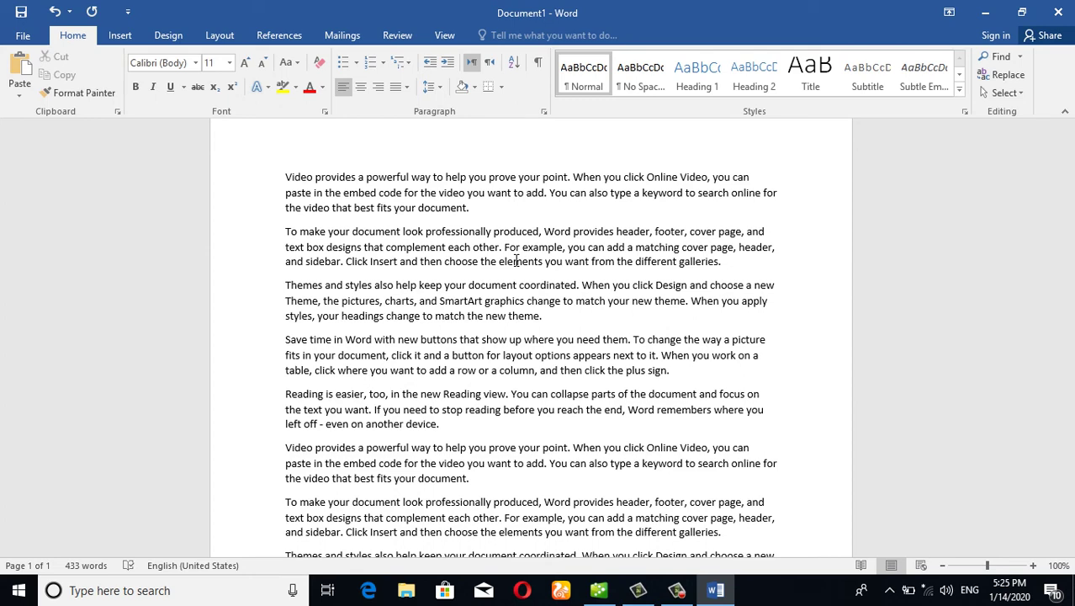
- Save the document to the Desktop as a PDF named "is", set to open after publishing
{"action": "left_click", "coordinate": [37, 46]}
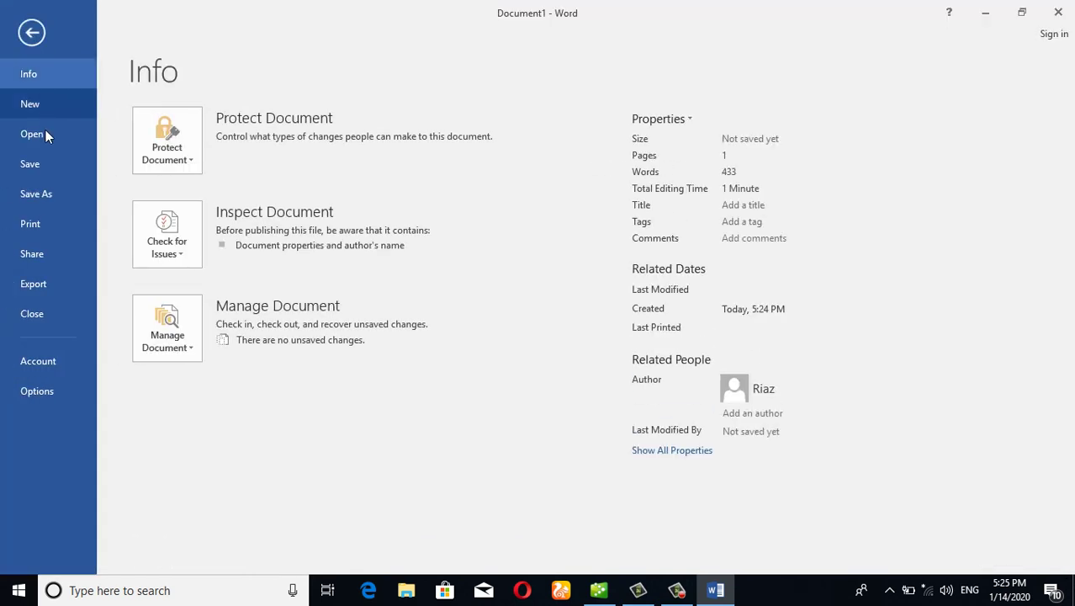
{"action": "left_click", "coordinate": [38, 201]}
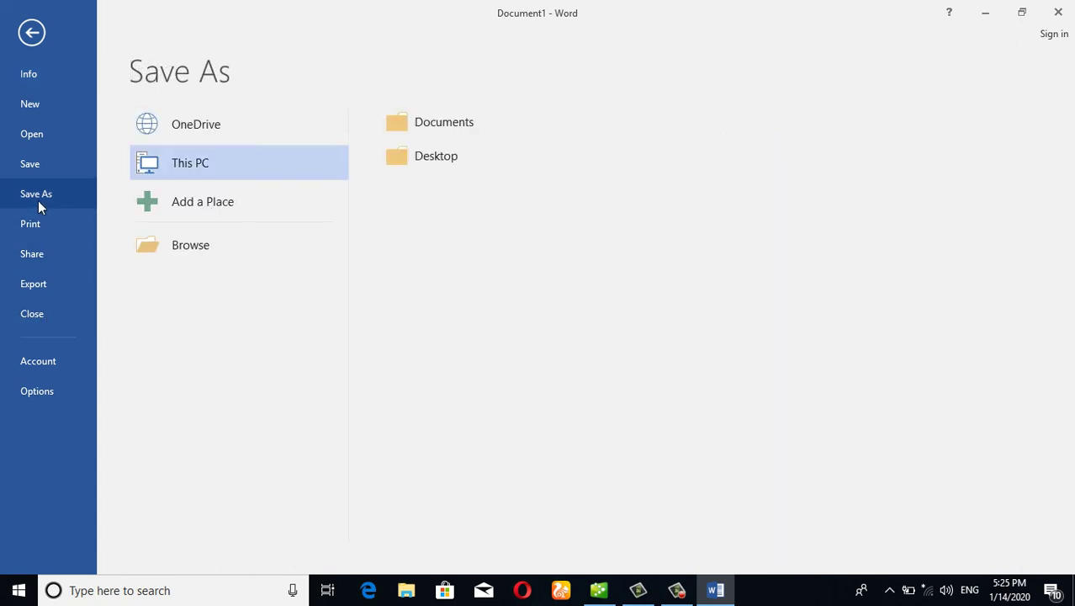
{"action": "left_click", "coordinate": [410, 164]}
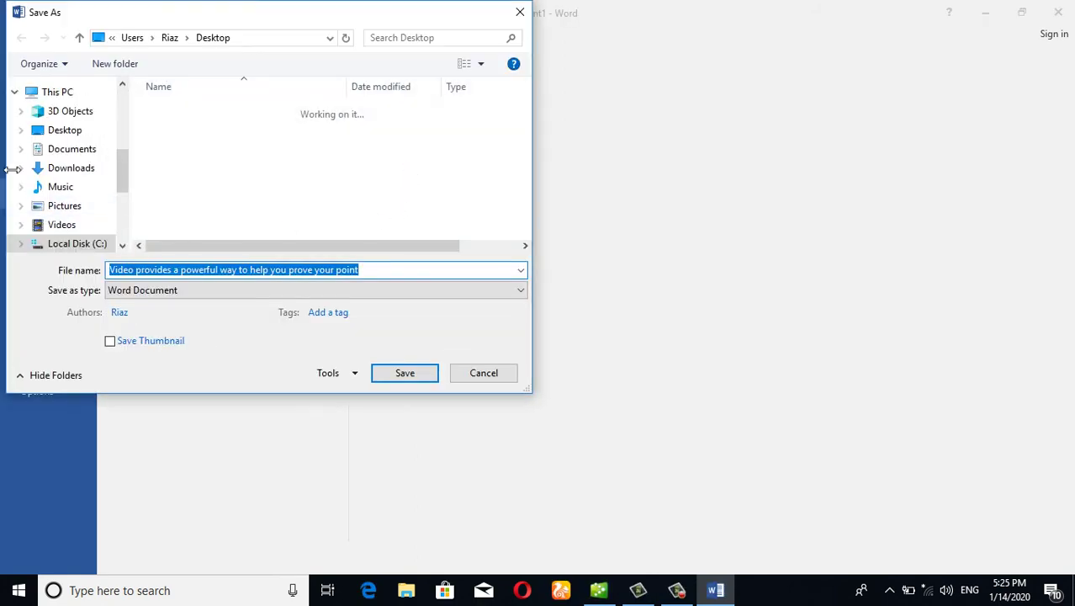
{"action": "left_click", "coordinate": [56, 132]}
{"action": "left_click", "coordinate": [362, 272]}
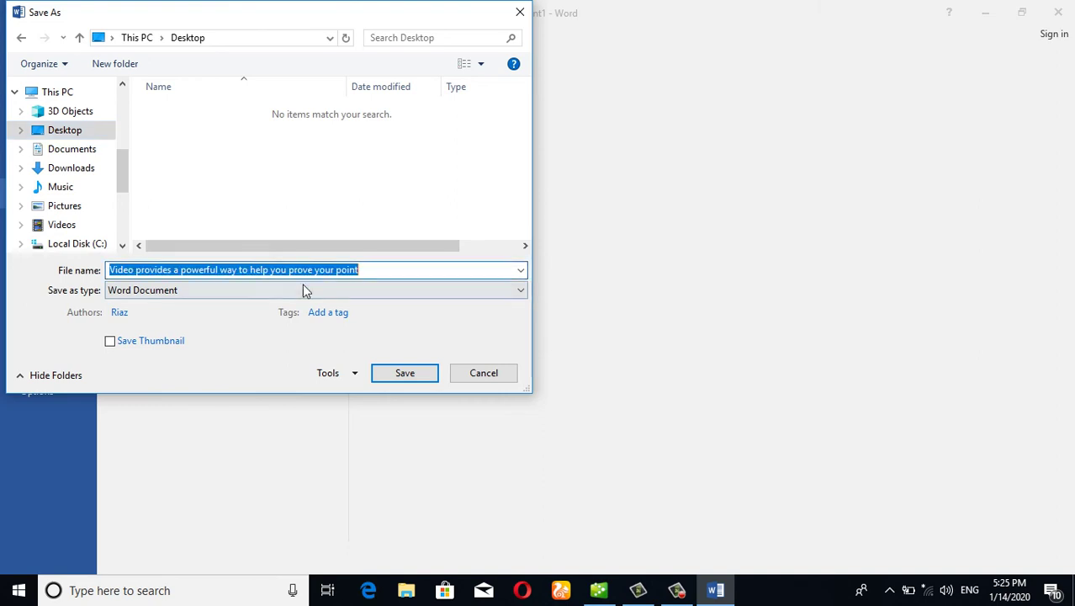
{"action": "type", "text": "is"}
{"action": "left_click", "coordinate": [121, 292]}
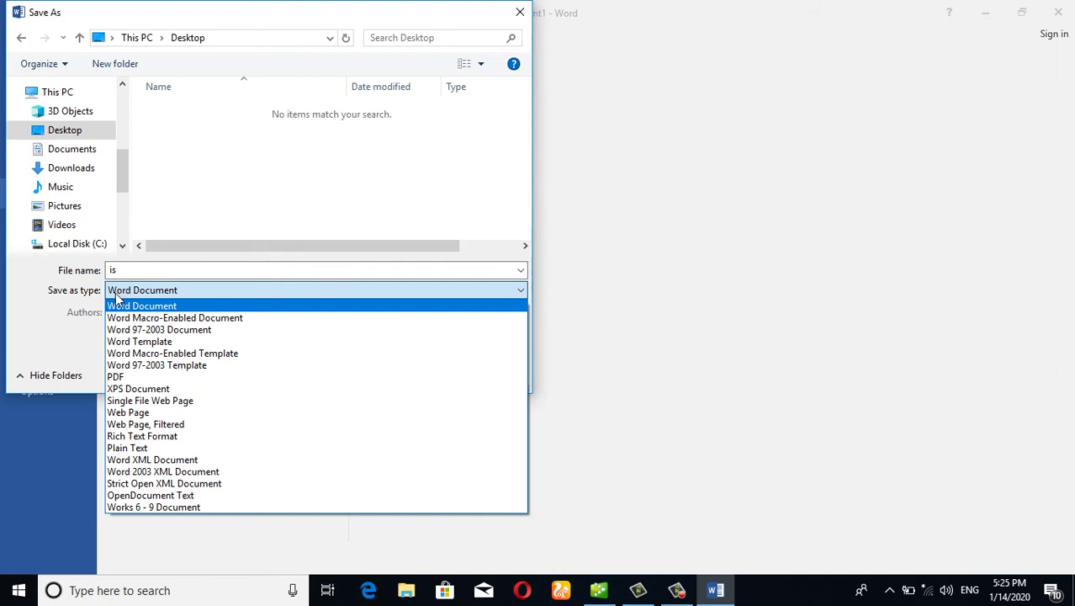
{"action": "left_click", "coordinate": [116, 376]}
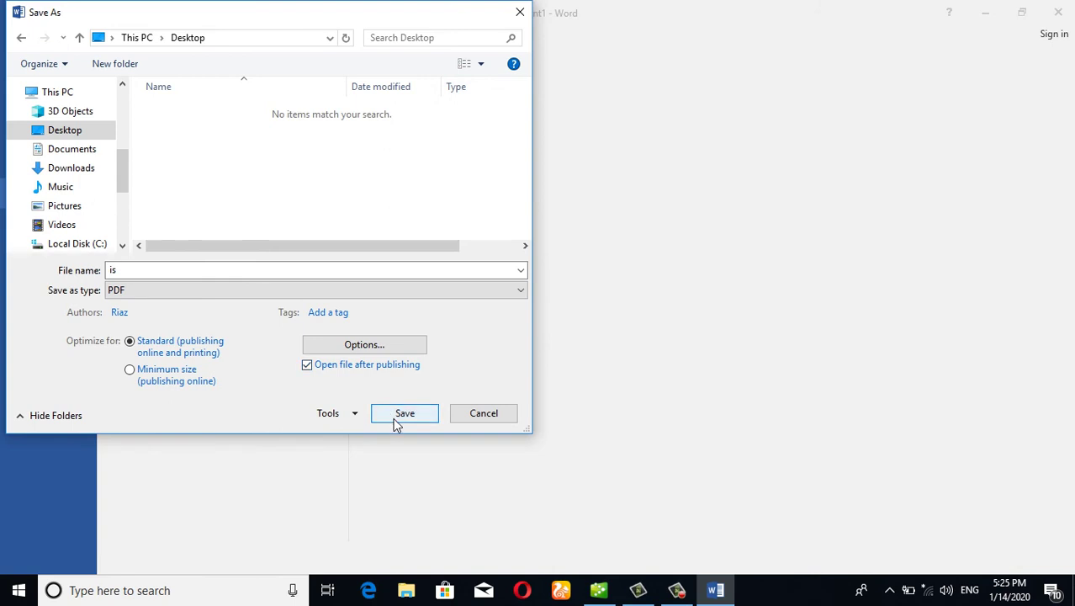
{"action": "left_click", "coordinate": [399, 420]}
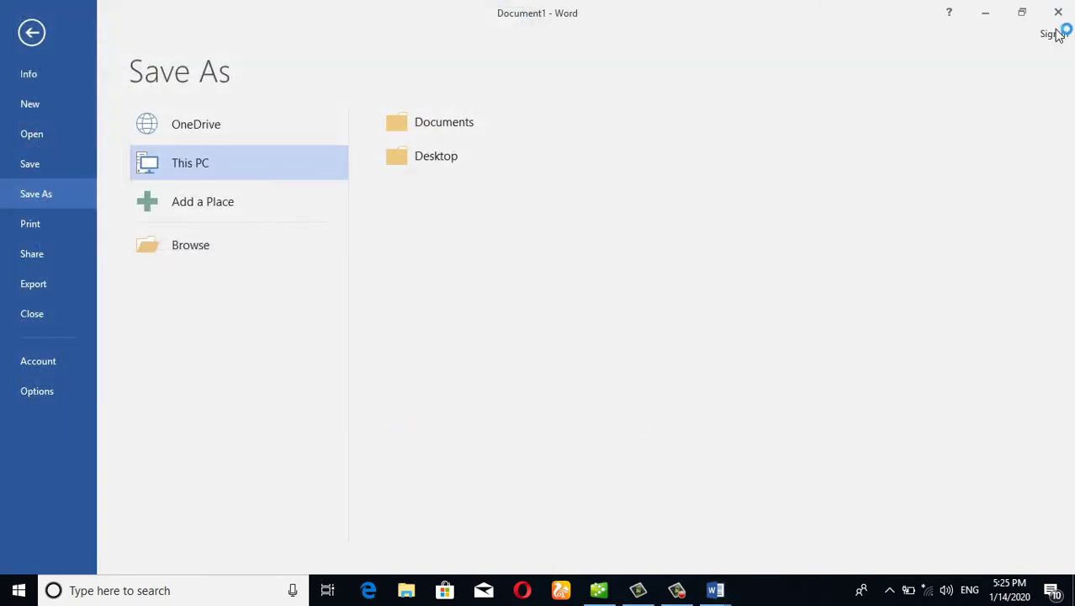
- Open the published PDF with Adobe Reader, for this time only
{"action": "left_click", "coordinate": [633, 332]}
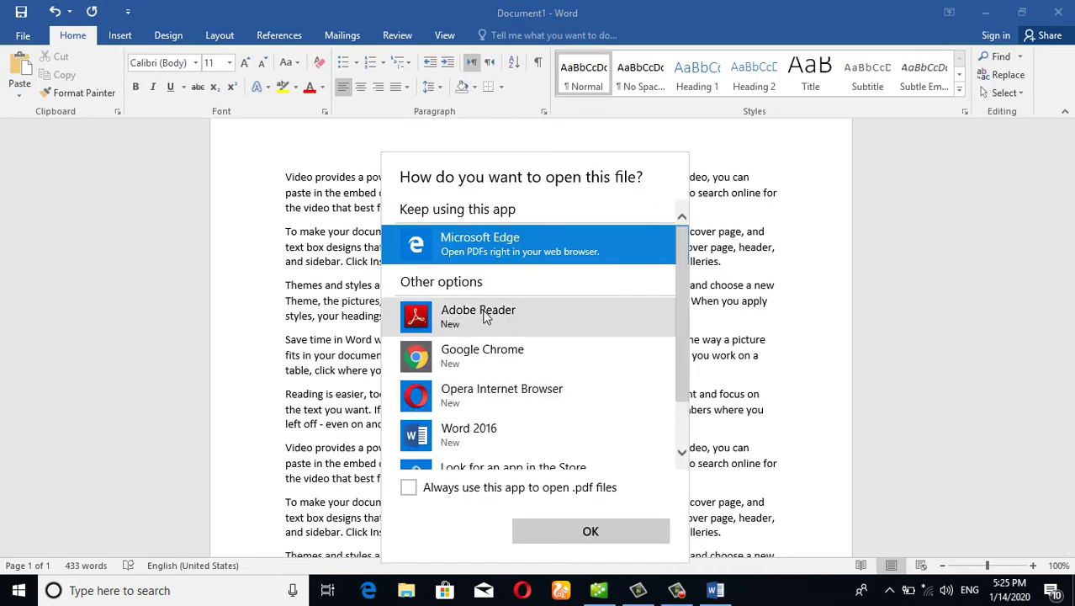
{"action": "left_click", "coordinate": [492, 315]}
{"action": "left_click", "coordinate": [589, 531]}
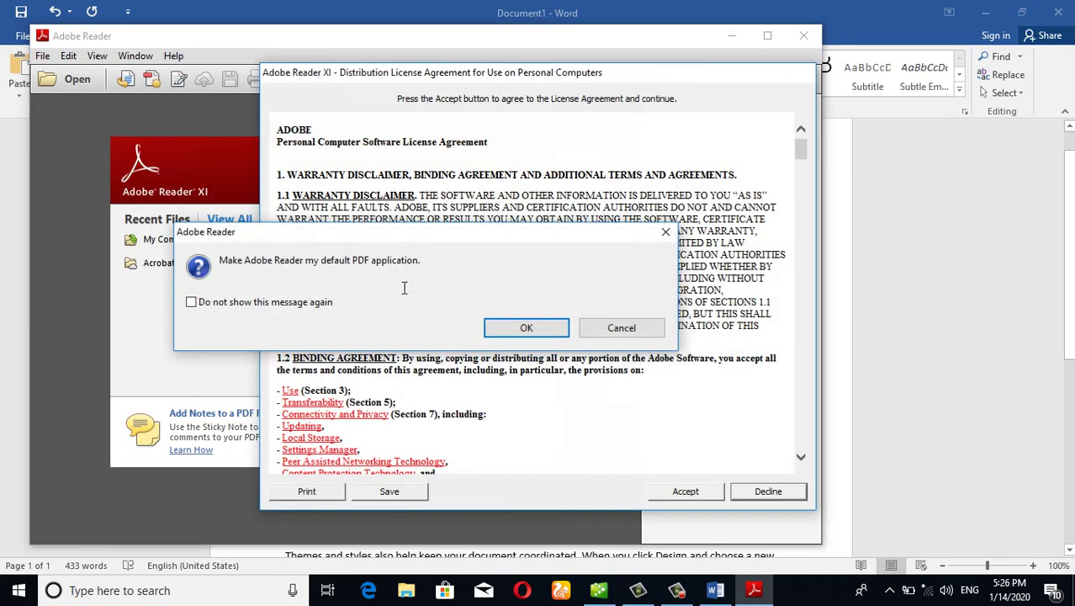
- Accept the Adobe Reader XI licence agreement and agree to make Adobe Reader the default PDF application
{"action": "left_click", "coordinate": [513, 327]}
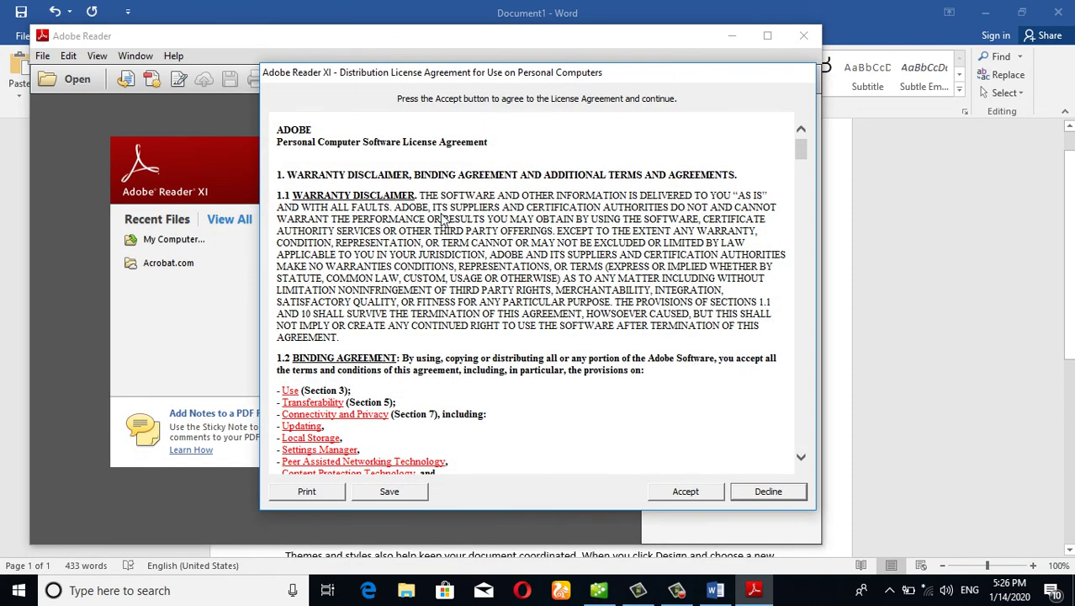
{"action": "scroll", "coordinate": [505, 294], "scroll_direction": "down", "scroll_amount": 5}
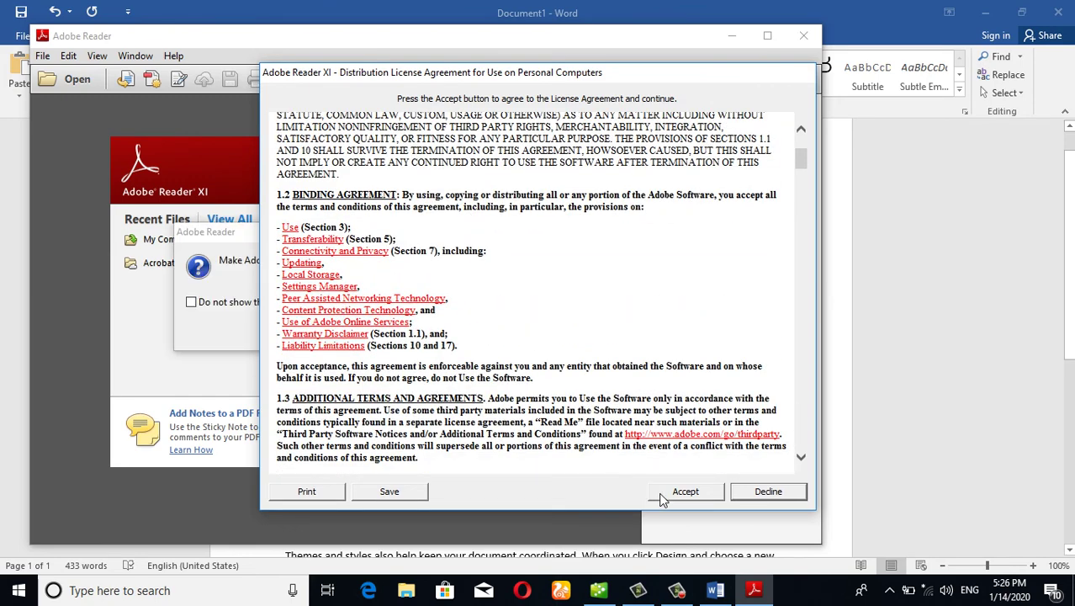
{"action": "left_click", "coordinate": [662, 499]}
{"action": "left_click", "coordinate": [510, 332]}
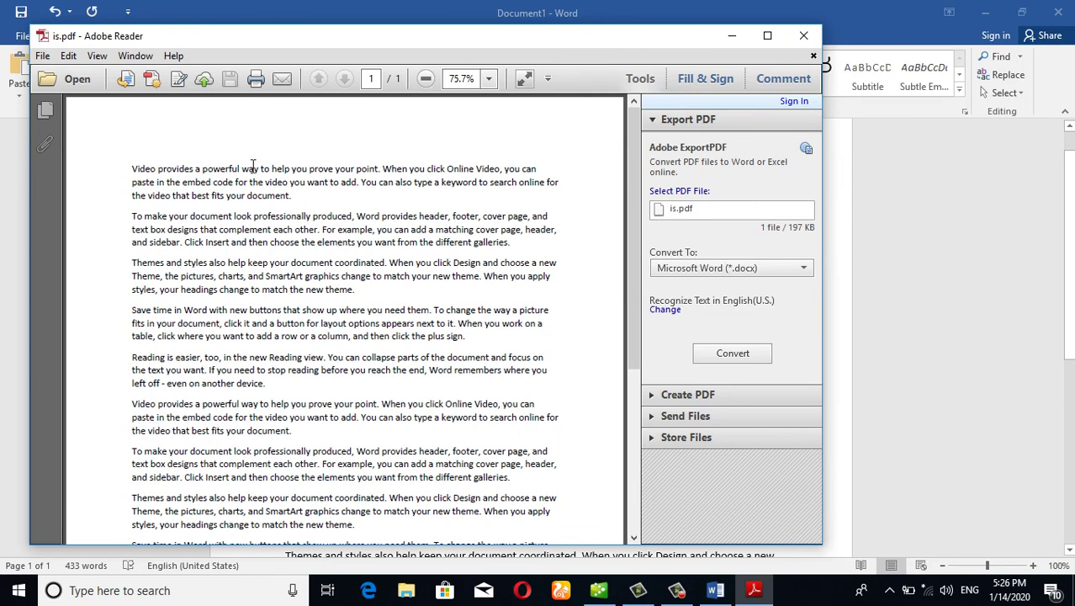
- Look through is.pdf to its end, and close both Adobe Reader and Word without saving Document1
{"action": "scroll", "coordinate": [402, 284], "scroll_direction": "down", "scroll_amount": 5}
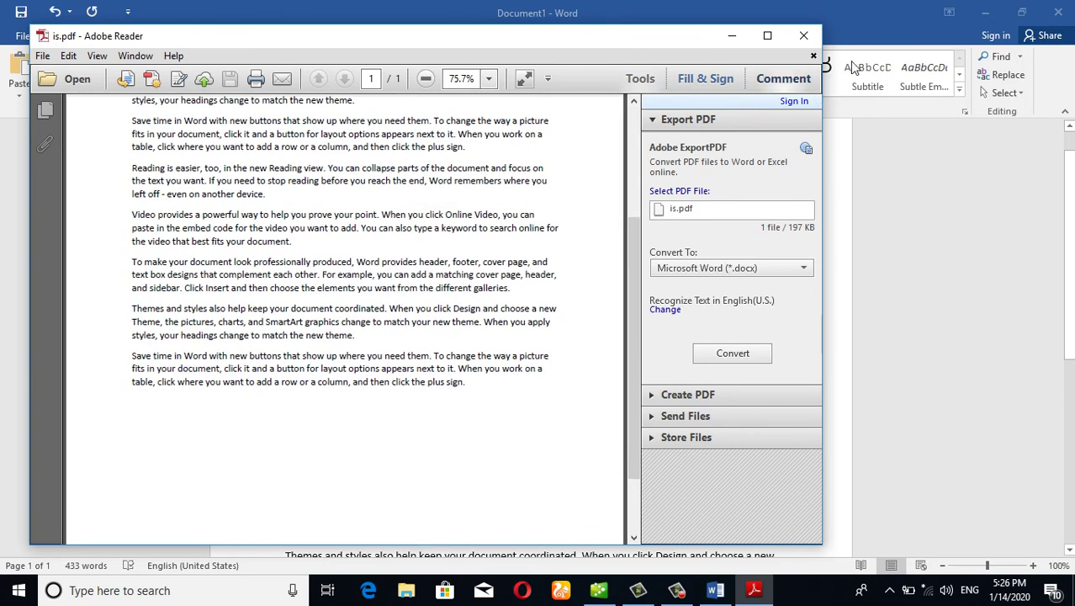
{"action": "left_click", "coordinate": [813, 36]}
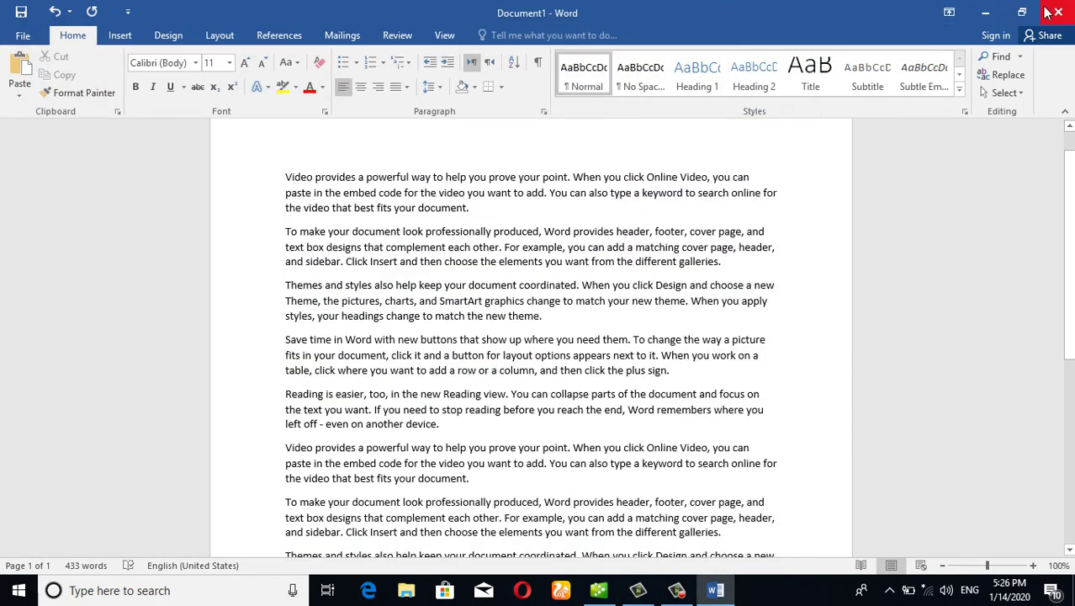
{"action": "left_click", "coordinate": [1050, 12]}
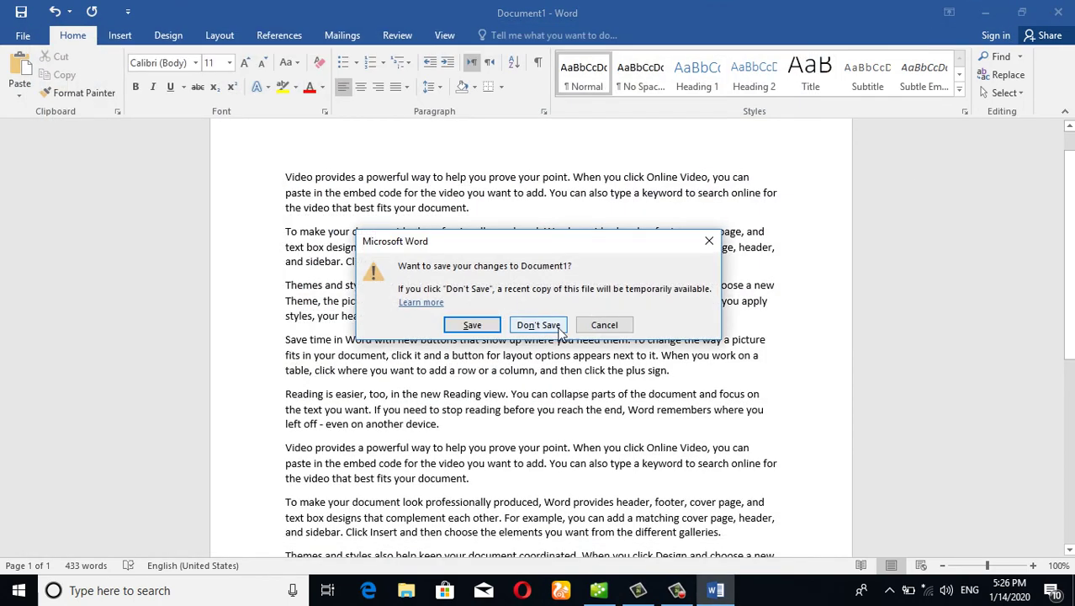
{"action": "left_click", "coordinate": [557, 328]}
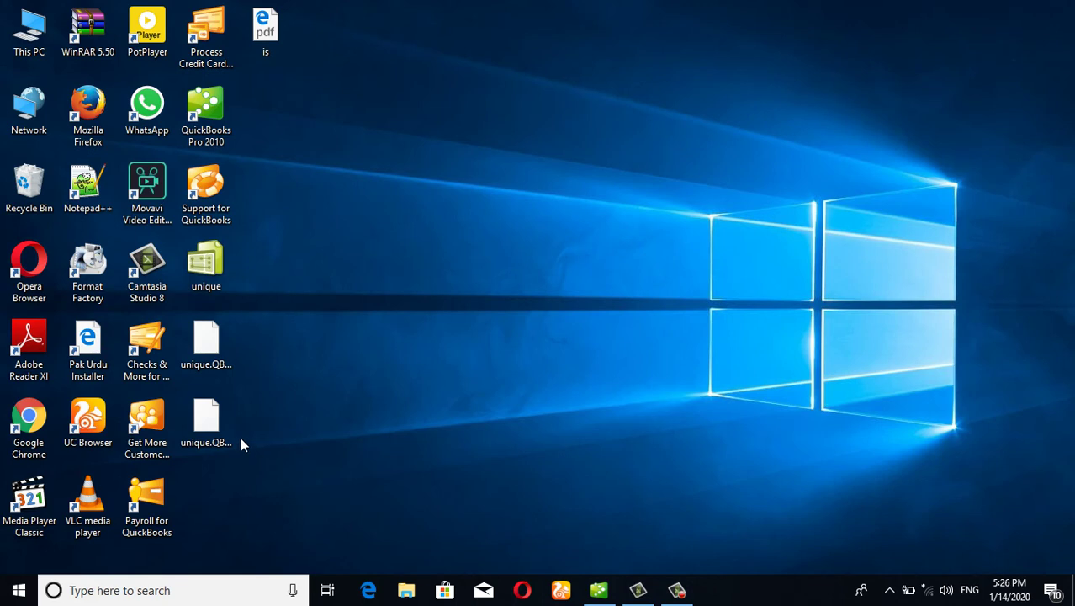
- Select the "is" PDF on the desktop and switch back to the Trial Balance report in QuickBooks
{"action": "left_click", "coordinate": [266, 33]}
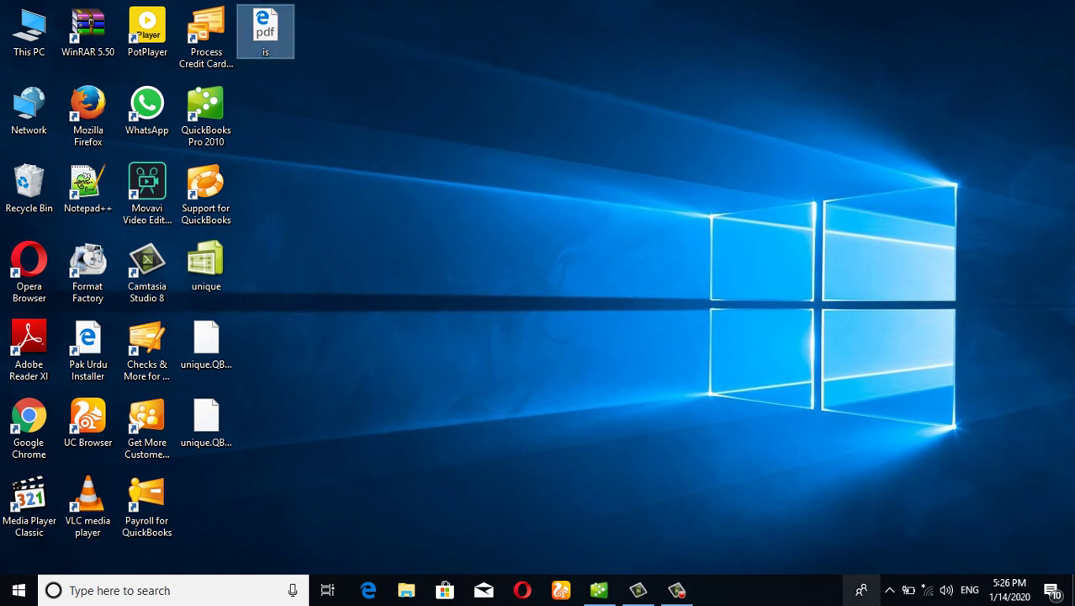
{"action": "left_click", "coordinate": [613, 594]}
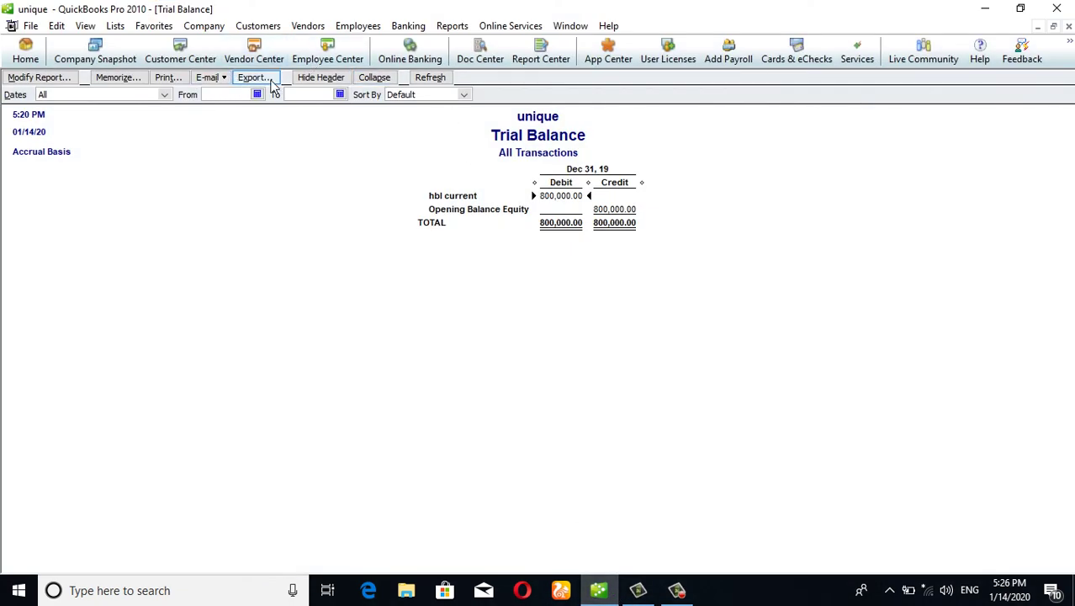
- Review the Trial Balance report's e-mail formats and export options, including an existing Excel workbook, and close them without sending or exporting
{"action": "left_click", "coordinate": [223, 78]}
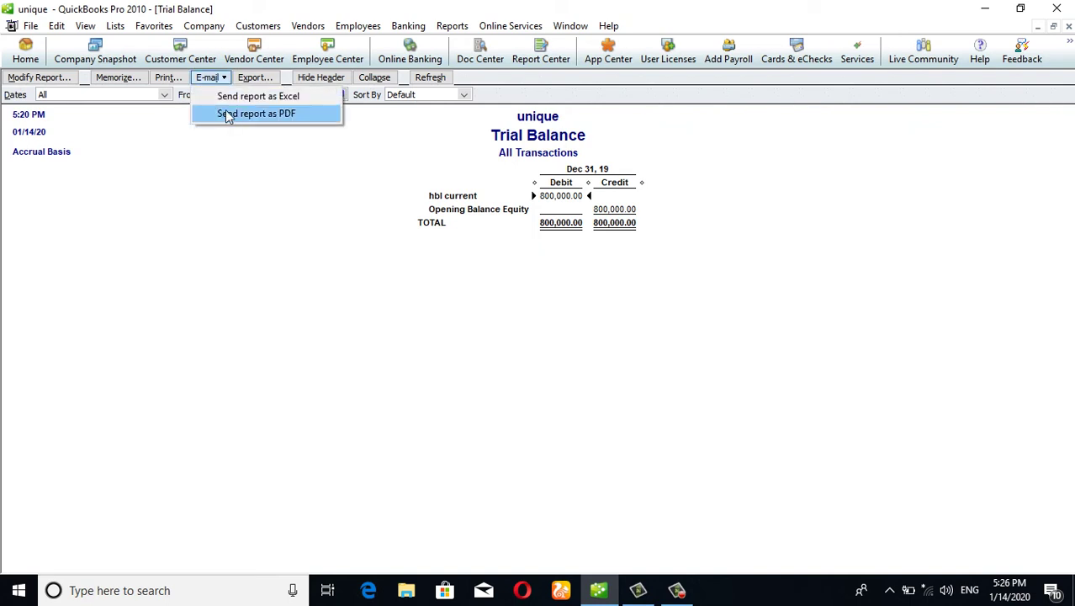
{"action": "left_click", "coordinate": [268, 223]}
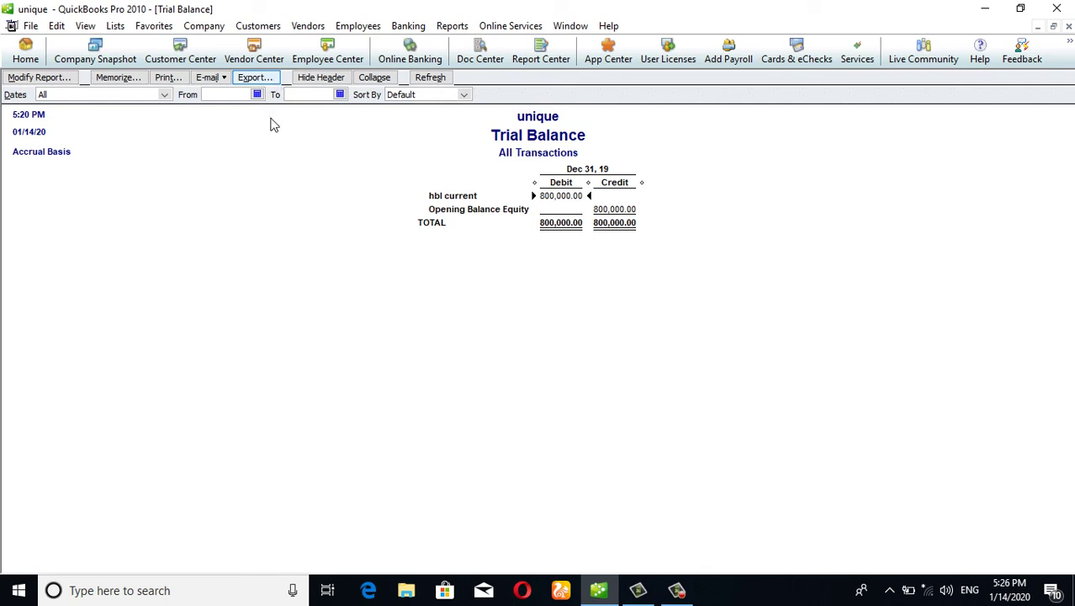
{"action": "left_click", "coordinate": [269, 77]}
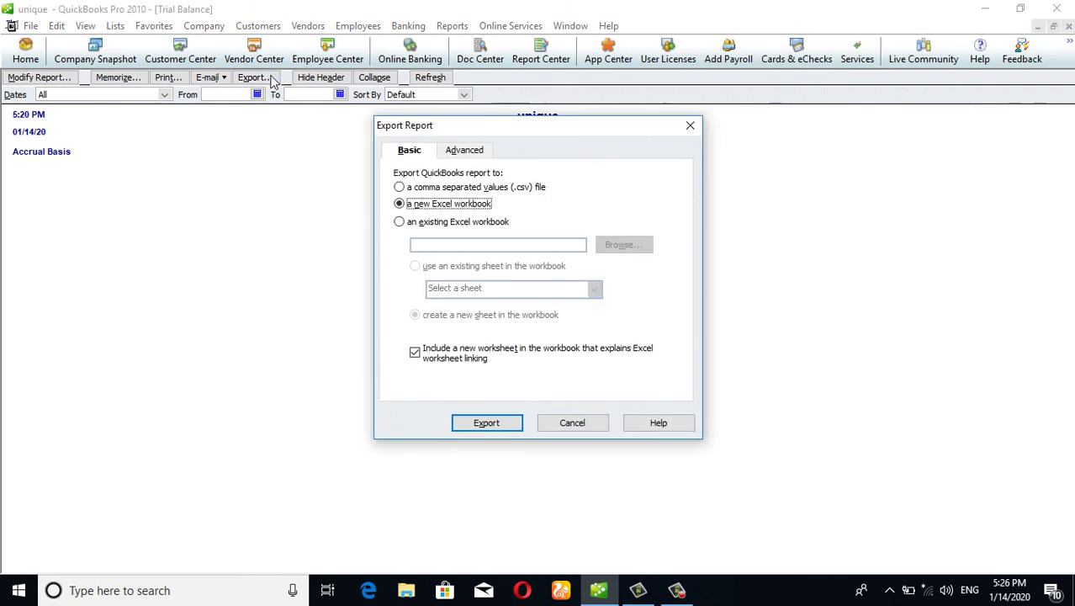
{"action": "left_click", "coordinate": [492, 224]}
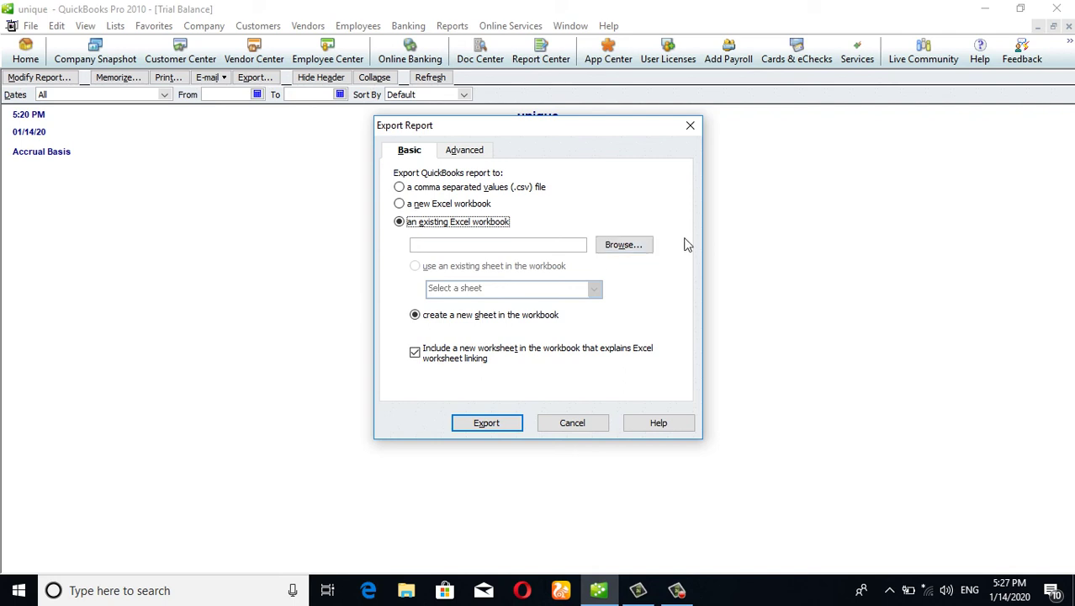
{"action": "left_click", "coordinate": [690, 128]}
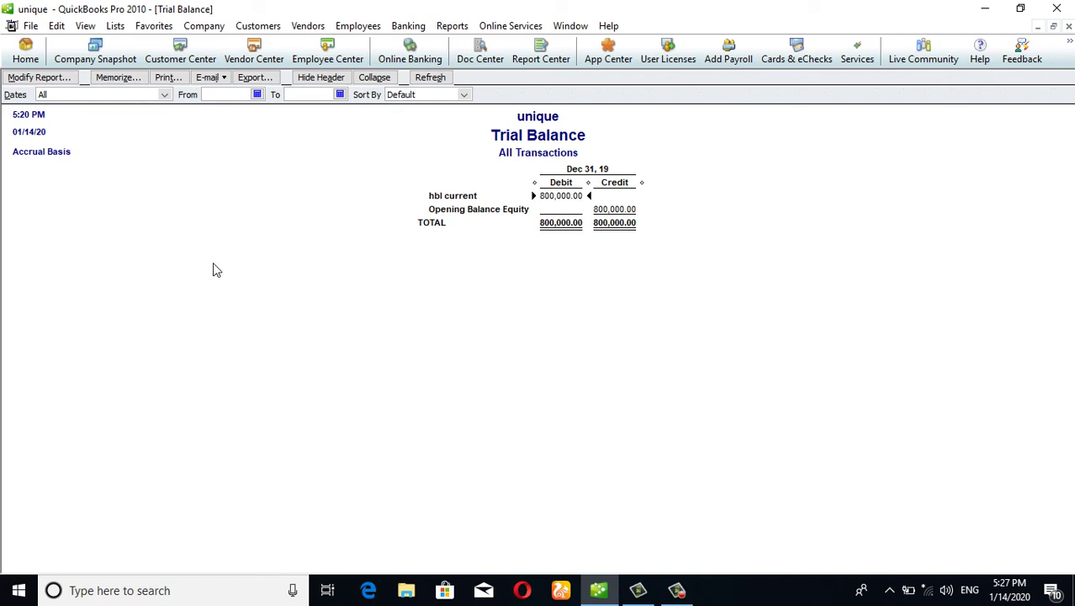
- Close the Trial Balance report, return to the Home page and expand its Account Balances section
{"action": "left_click", "coordinate": [978, 9]}
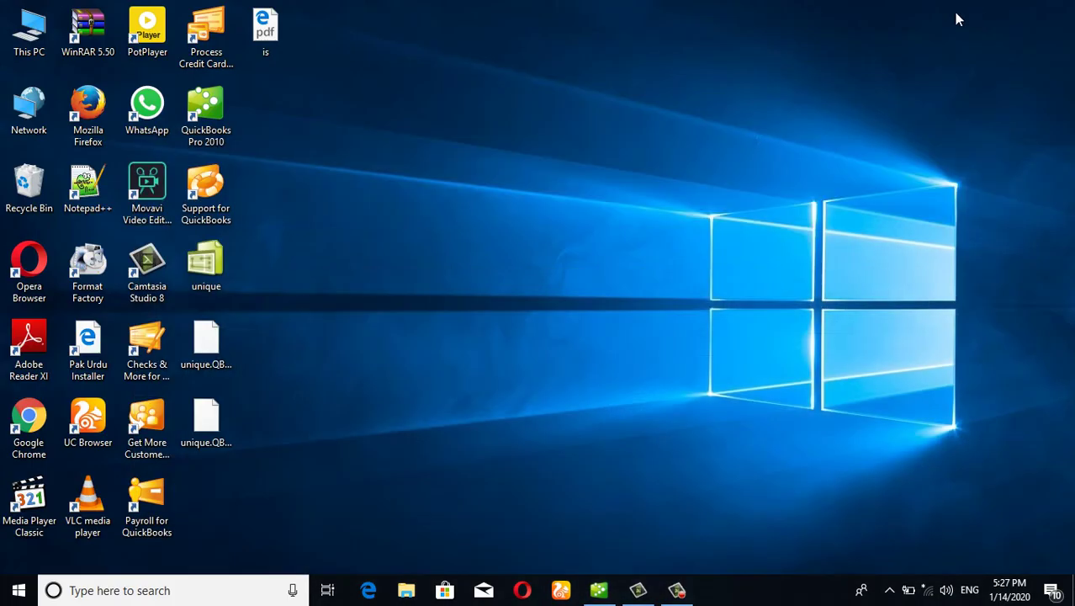
{"action": "left_click", "coordinate": [612, 594]}
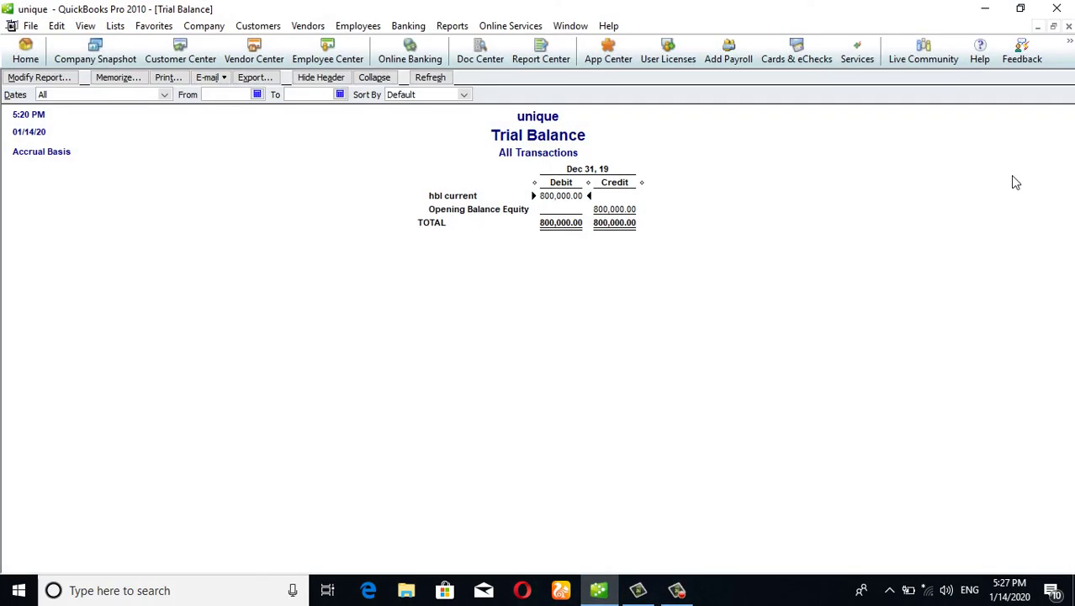
{"action": "left_click", "coordinate": [1068, 27]}
{"action": "left_click", "coordinate": [520, 268]}
{"action": "left_click", "coordinate": [537, 294]}
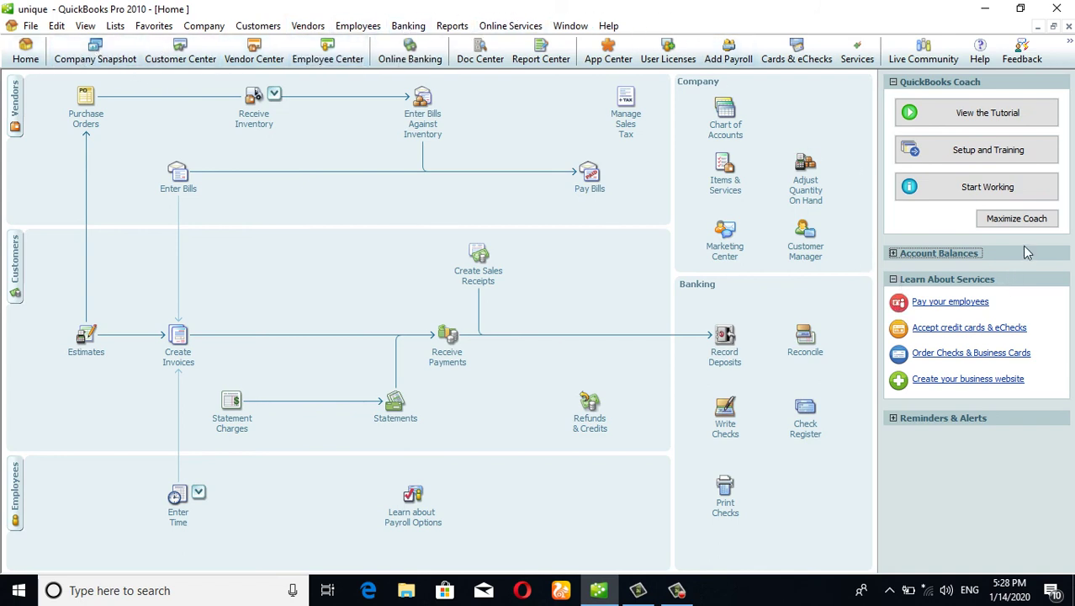
{"action": "left_click", "coordinate": [923, 257]}
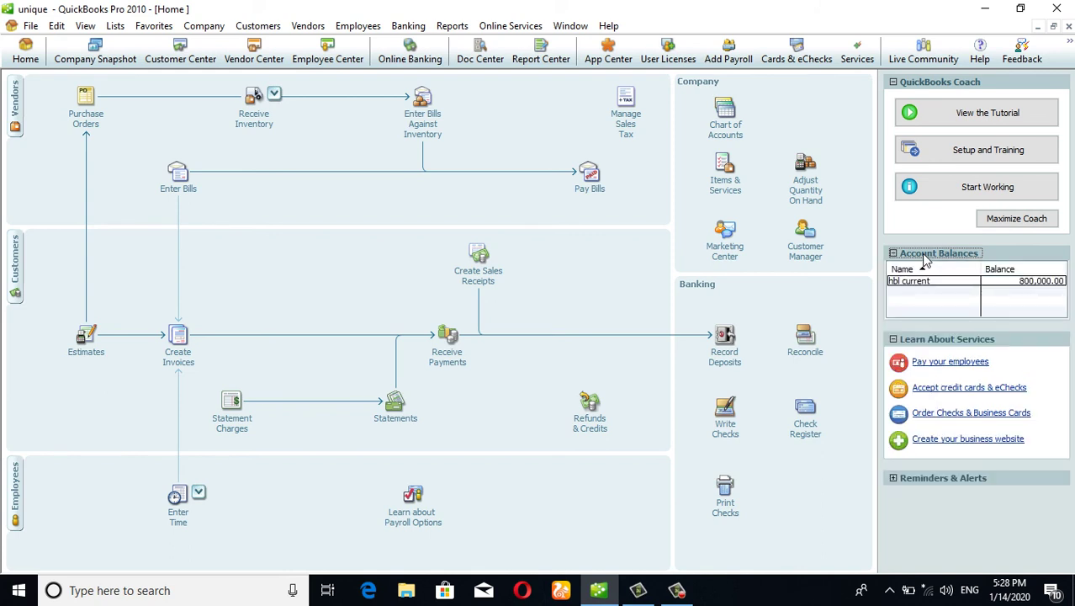
{"action": "left_click", "coordinate": [905, 269]}
- Open the Chart of Accounts and dismiss the New Feature notice about attaching documents
{"action": "left_click", "coordinate": [116, 27]}
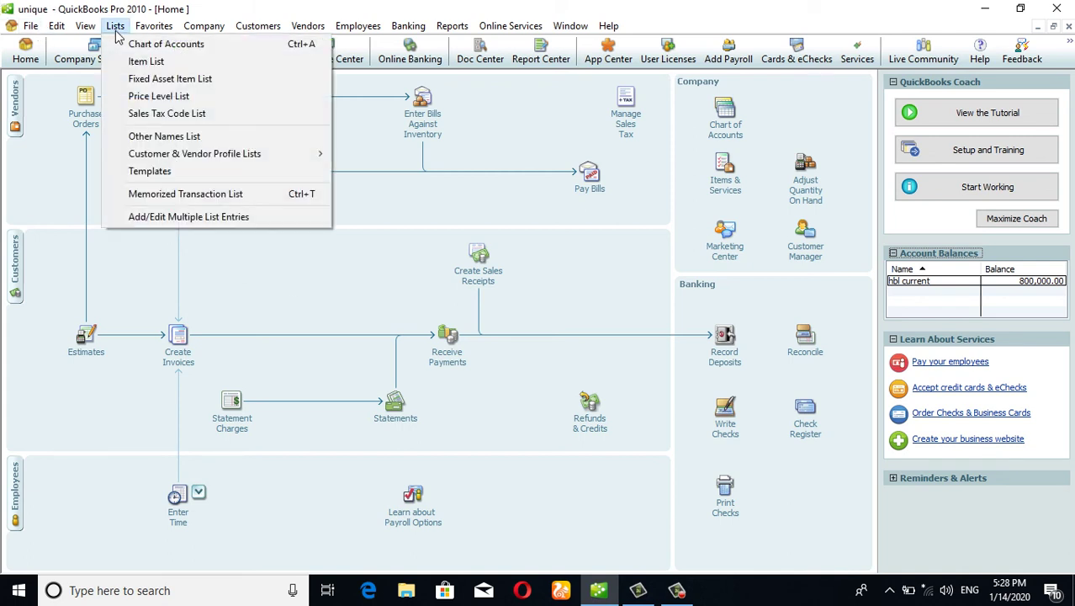
{"action": "left_click", "coordinate": [198, 48]}
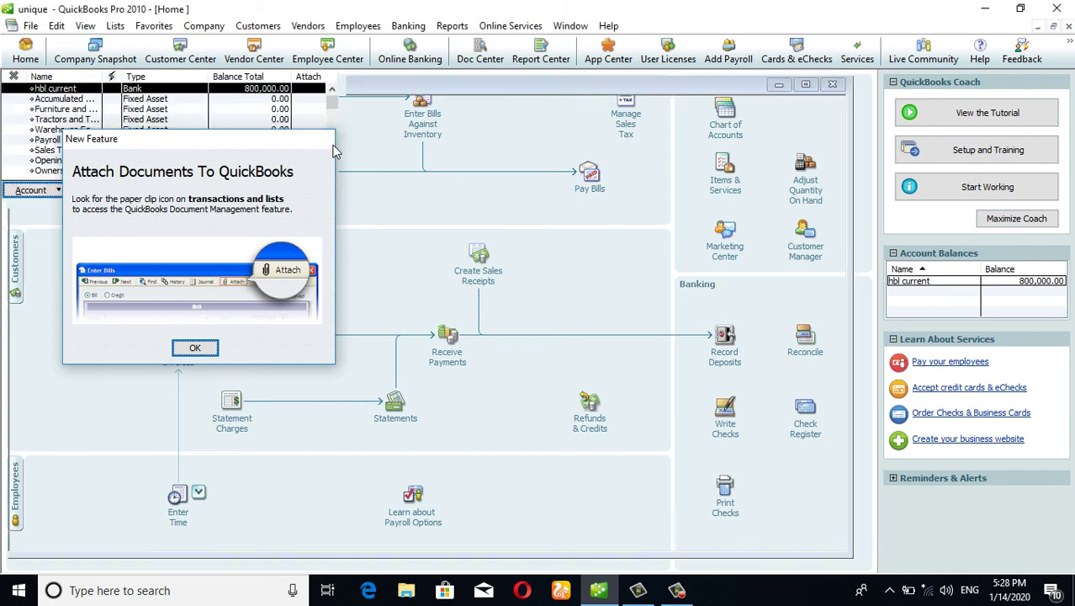
{"action": "left_click", "coordinate": [323, 141]}
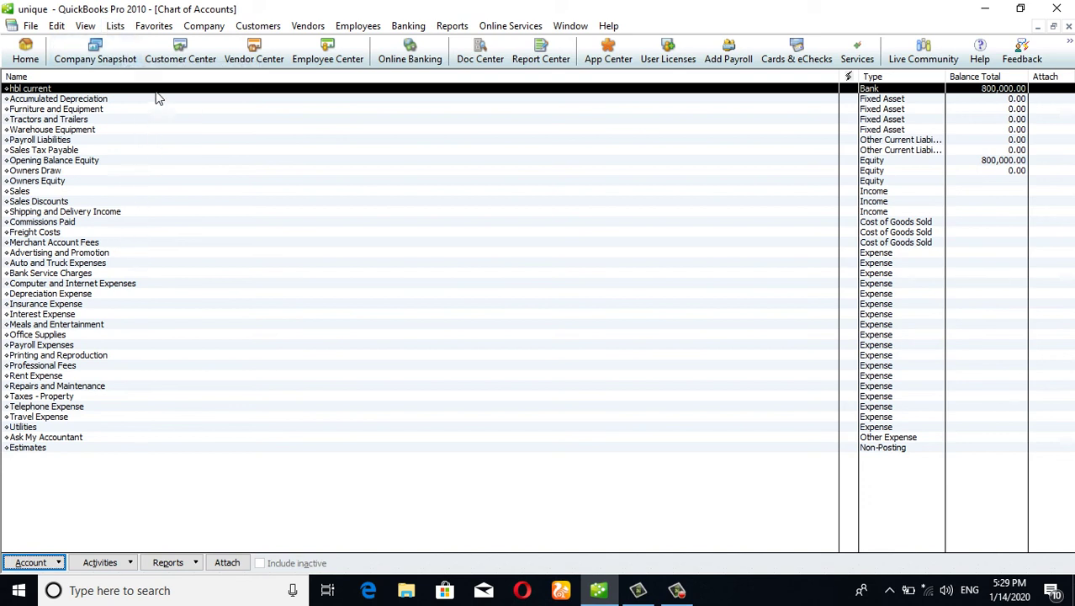
{"action": "left_click", "coordinate": [115, 26]}
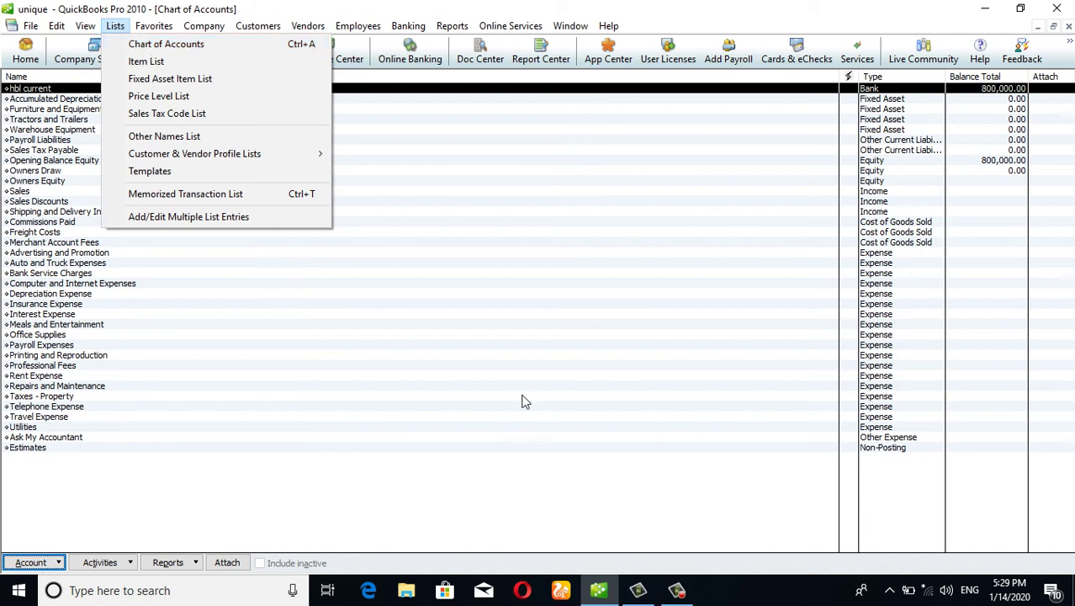
{"action": "left_click", "coordinate": [500, 256]}
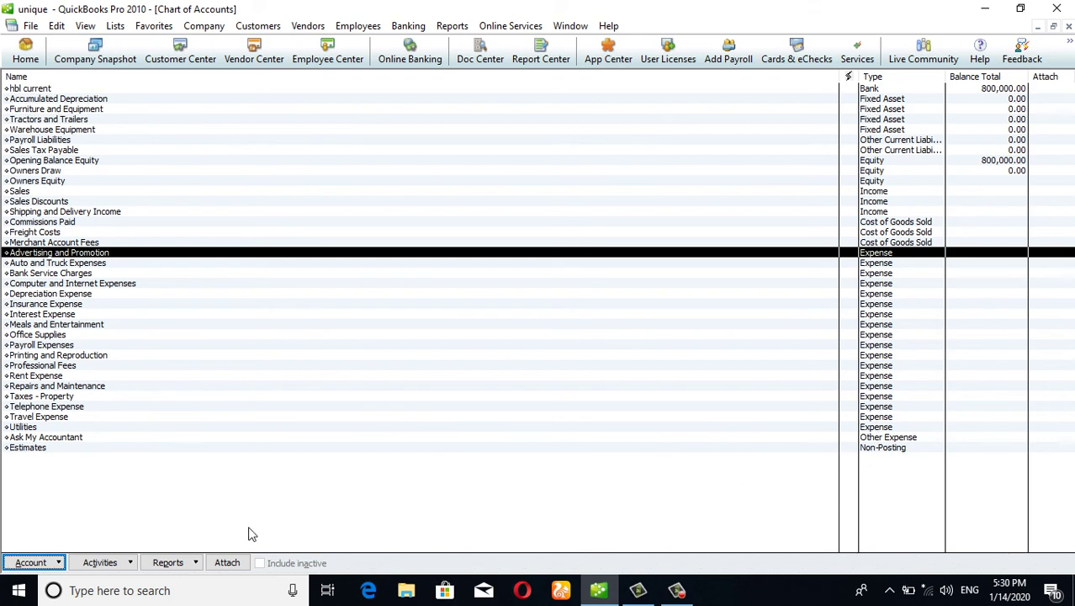
{"action": "left_click", "coordinate": [58, 562]}
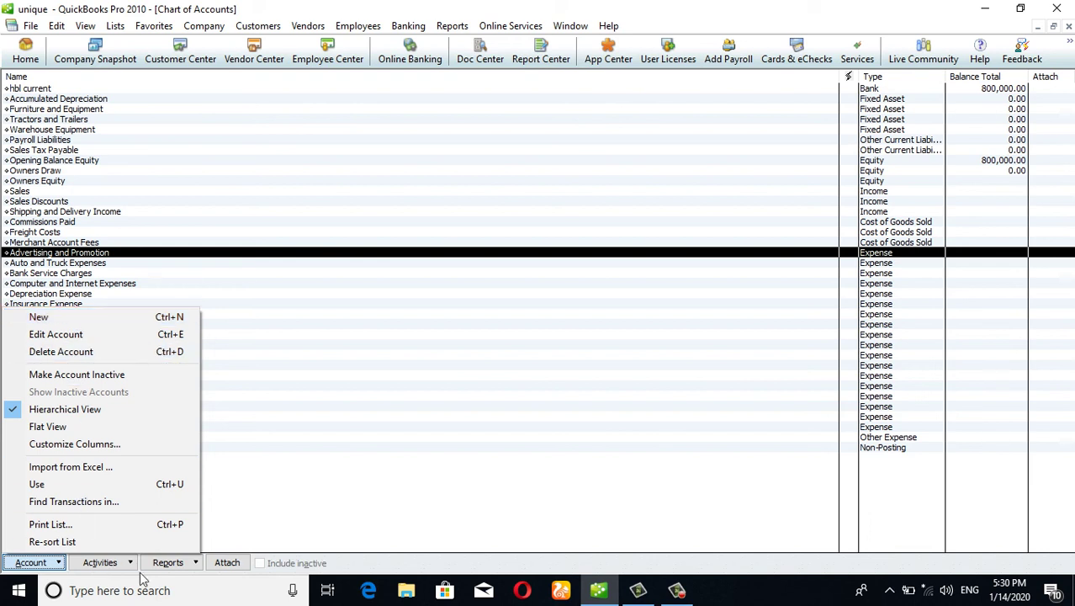
{"action": "left_click", "coordinate": [676, 592]}
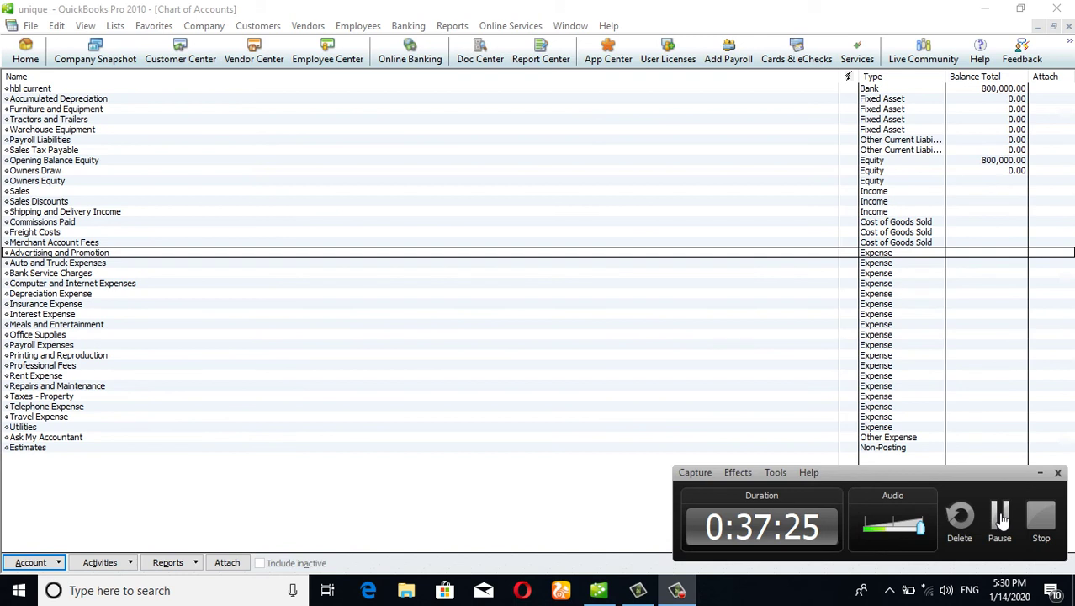
{"action": "left_click", "coordinate": [1001, 518]}
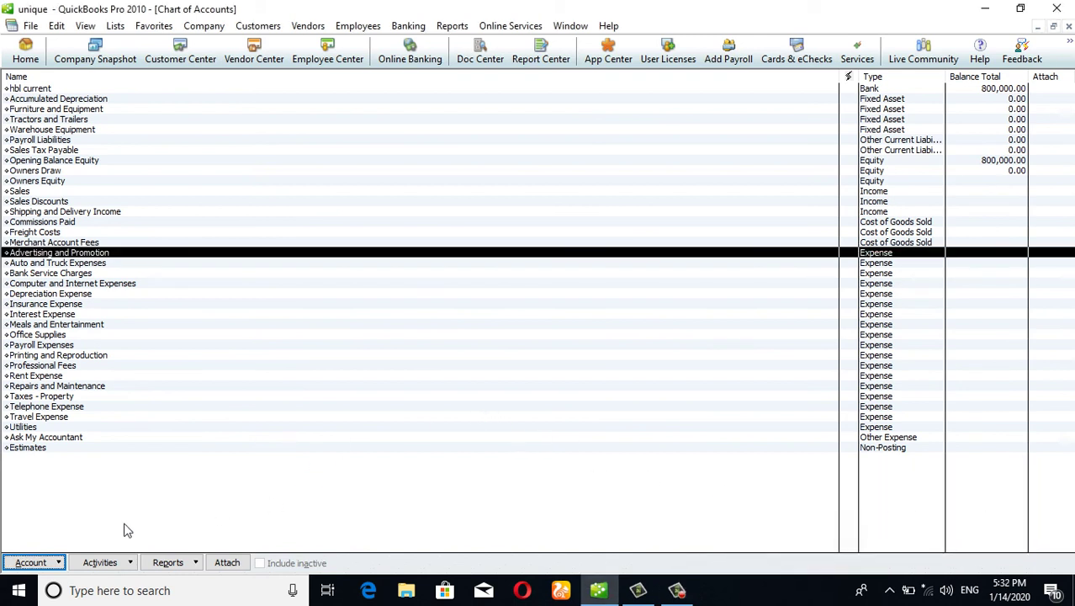
{"action": "left_click", "coordinate": [115, 26]}
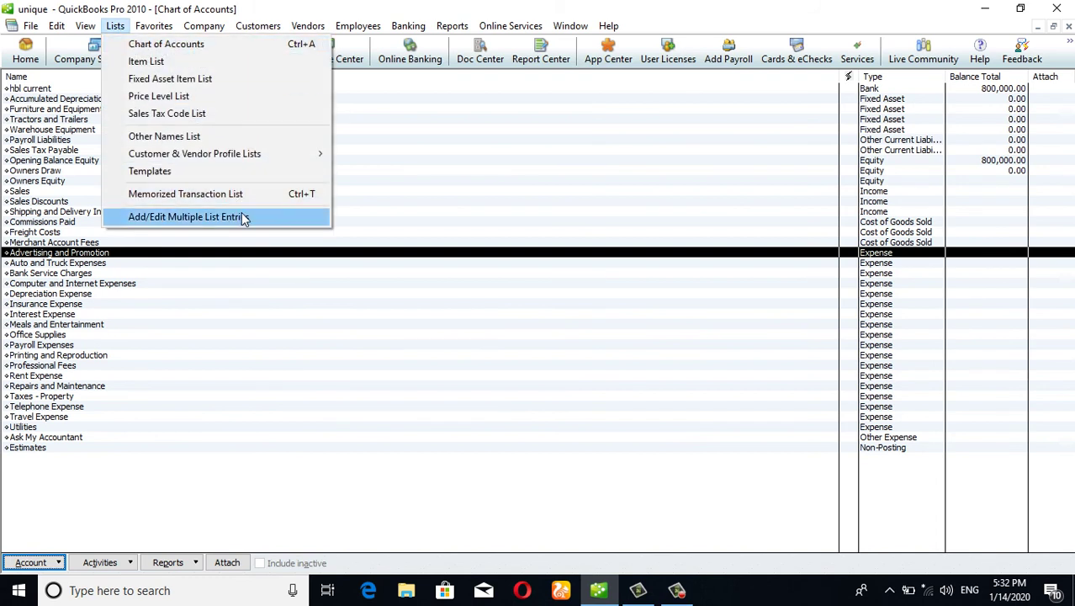
{"action": "left_click", "coordinate": [302, 345]}
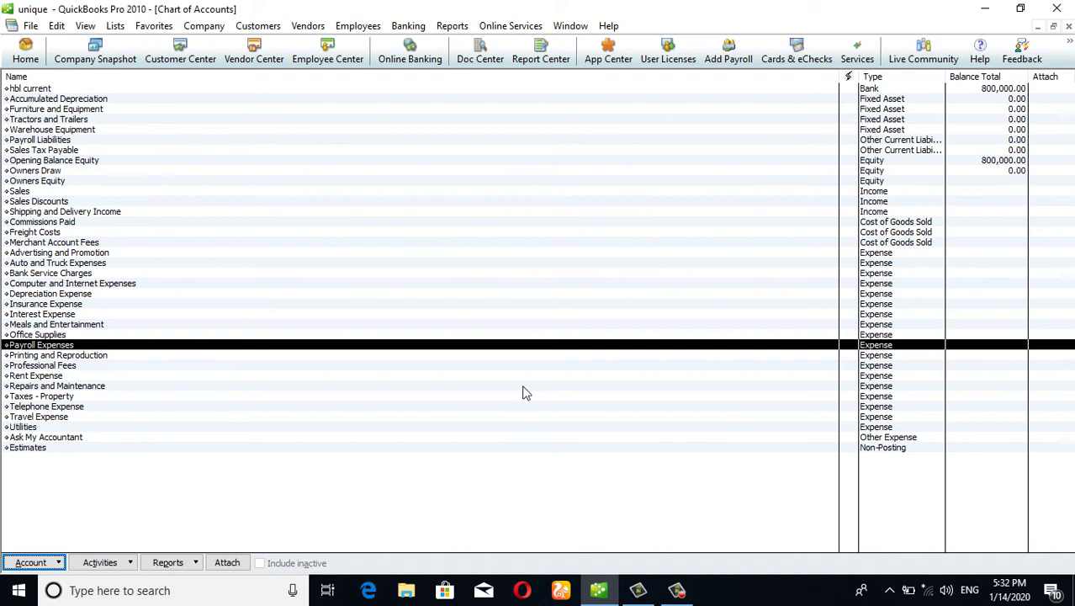
- Start a new account and review the descriptions of the Income, Expense, Fixed Asset, Bank, Loan, Credit Card and Equity types
{"action": "left_click", "coordinate": [34, 562]}
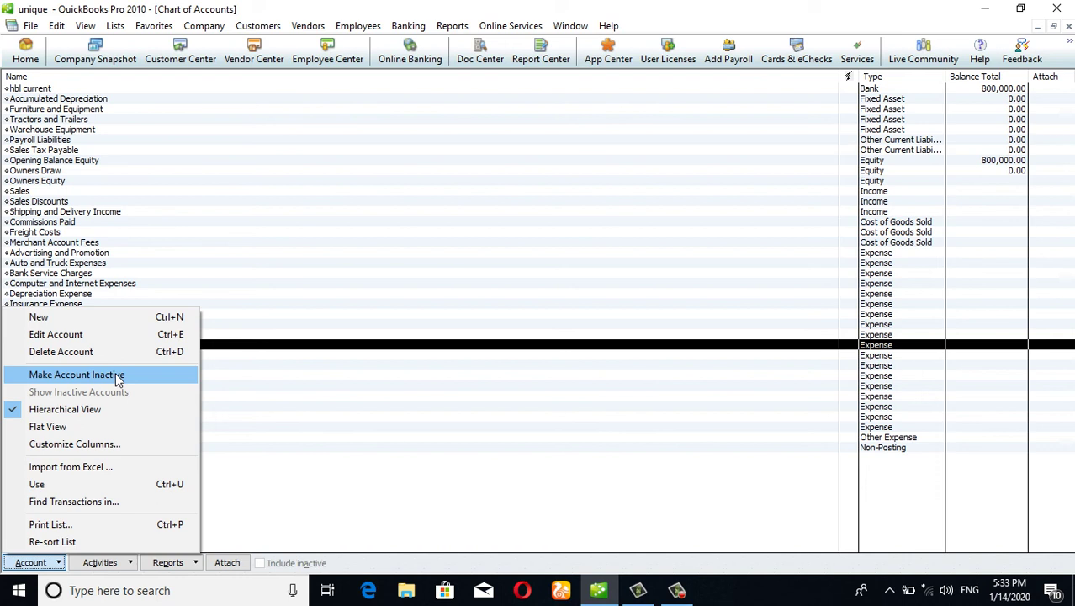
{"action": "left_click", "coordinate": [118, 320]}
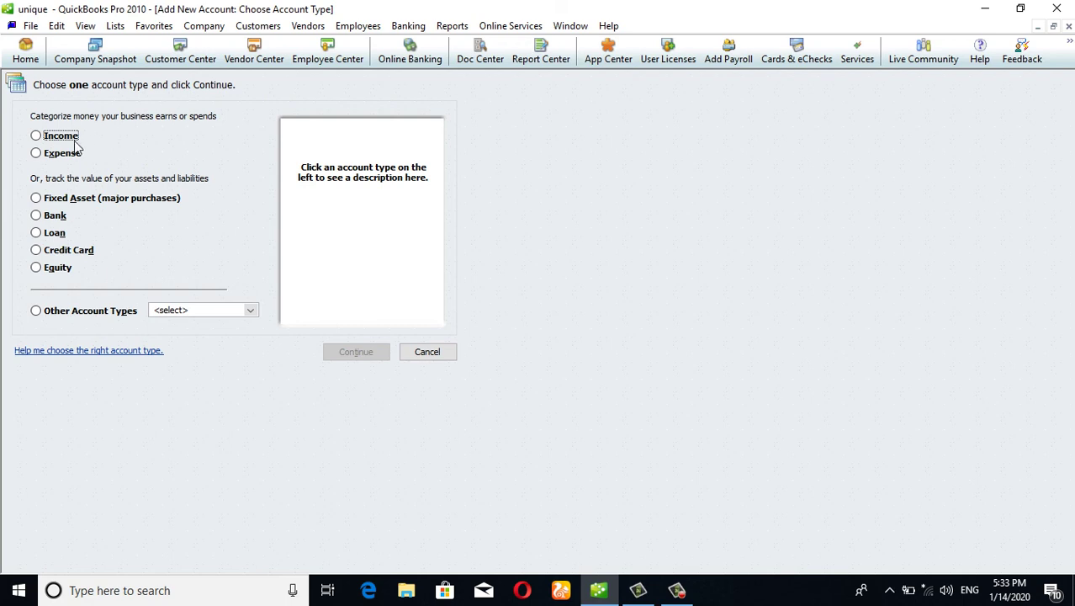
{"action": "left_click", "coordinate": [36, 136]}
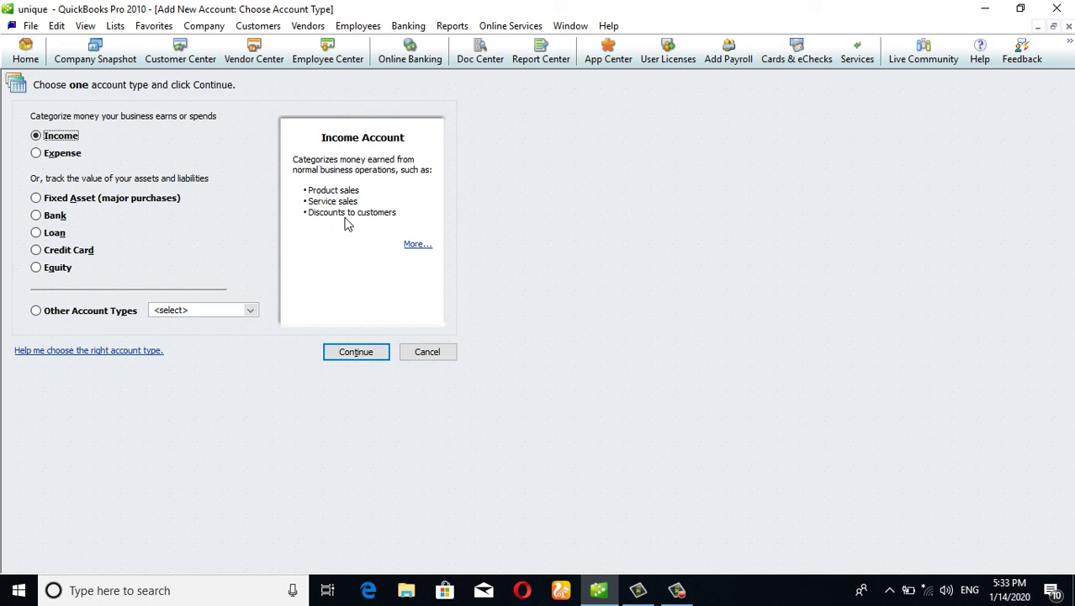
{"action": "left_click", "coordinate": [58, 155]}
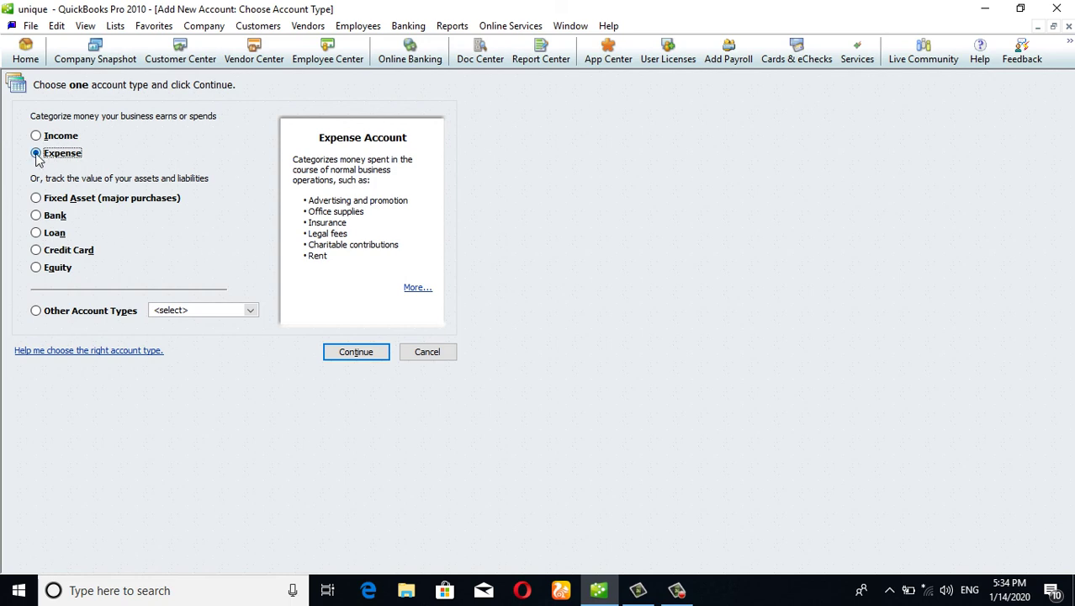
{"action": "left_click", "coordinate": [64, 201]}
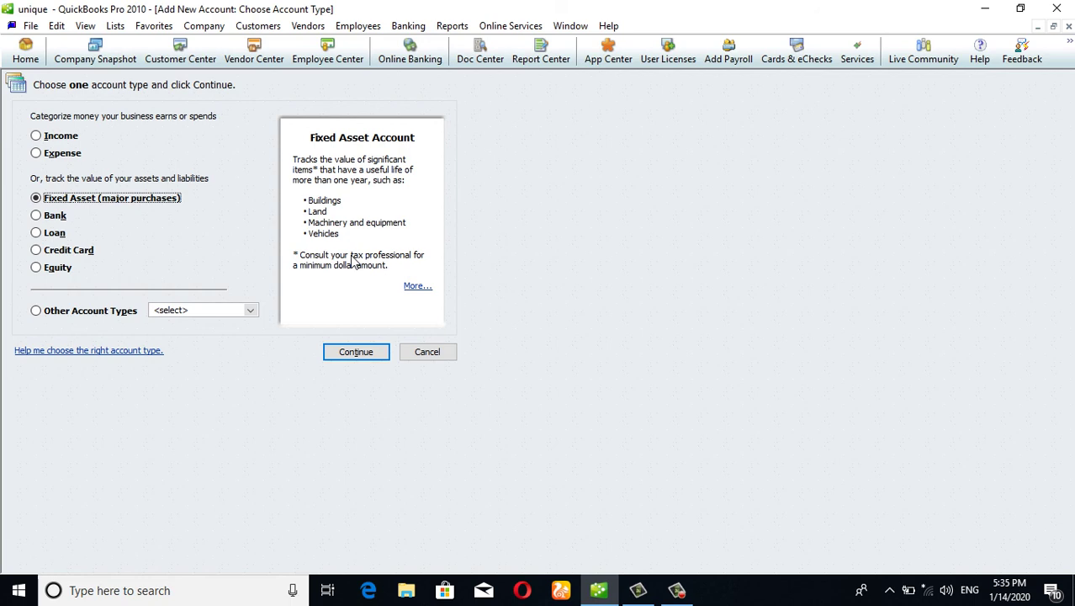
{"action": "left_click", "coordinate": [35, 222]}
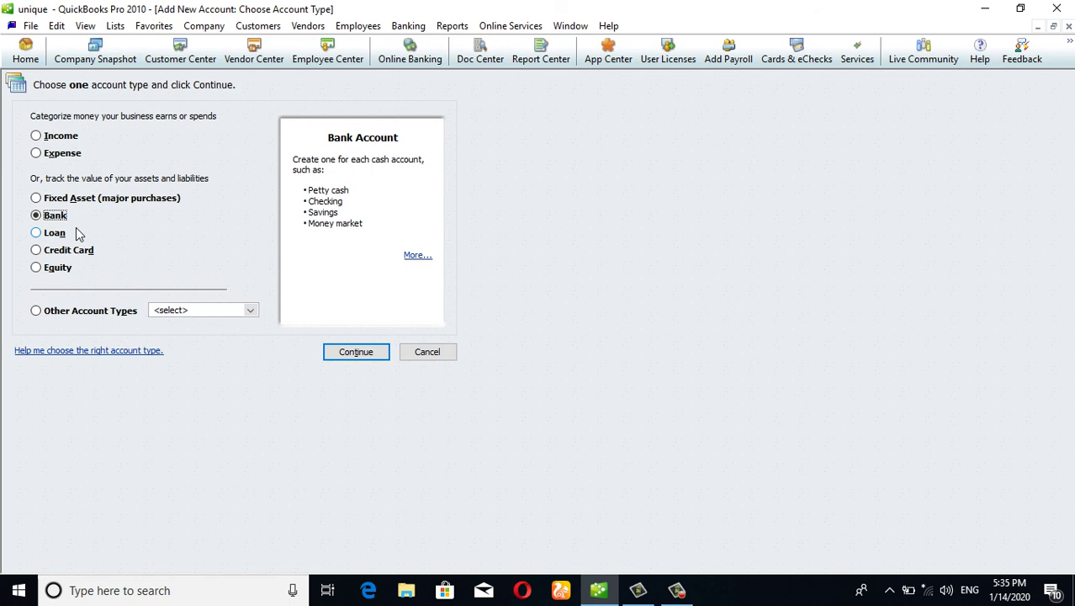
{"action": "left_click", "coordinate": [67, 236]}
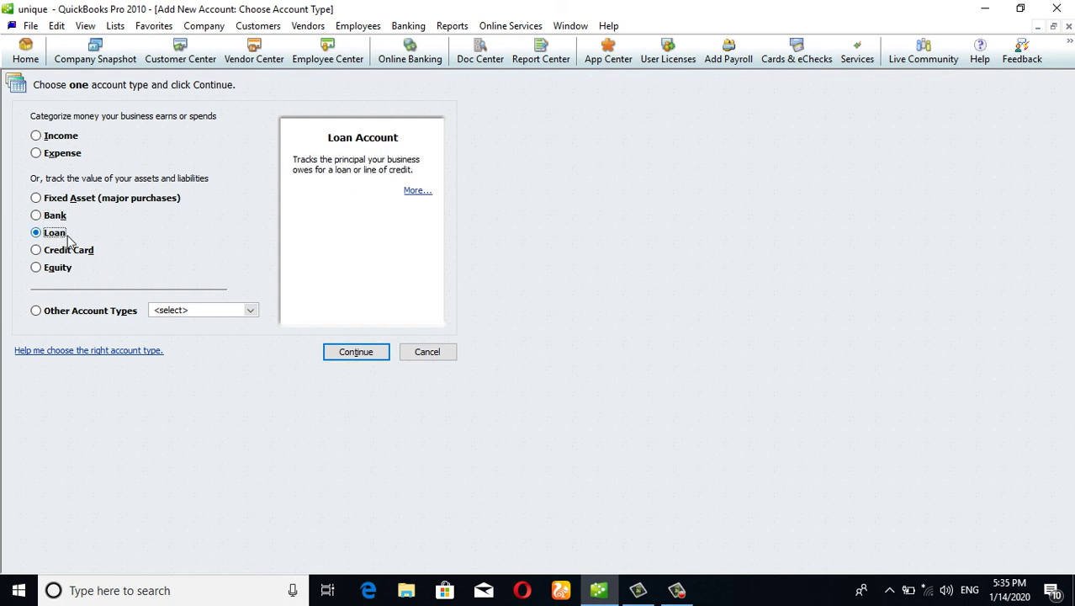
{"action": "left_click", "coordinate": [92, 252]}
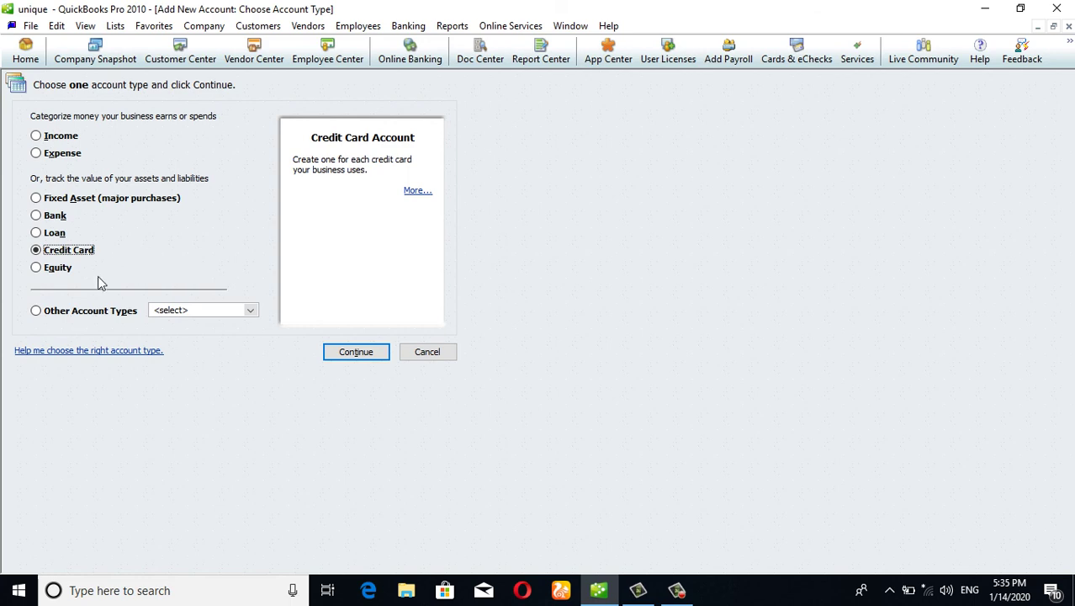
{"action": "left_click", "coordinate": [69, 274]}
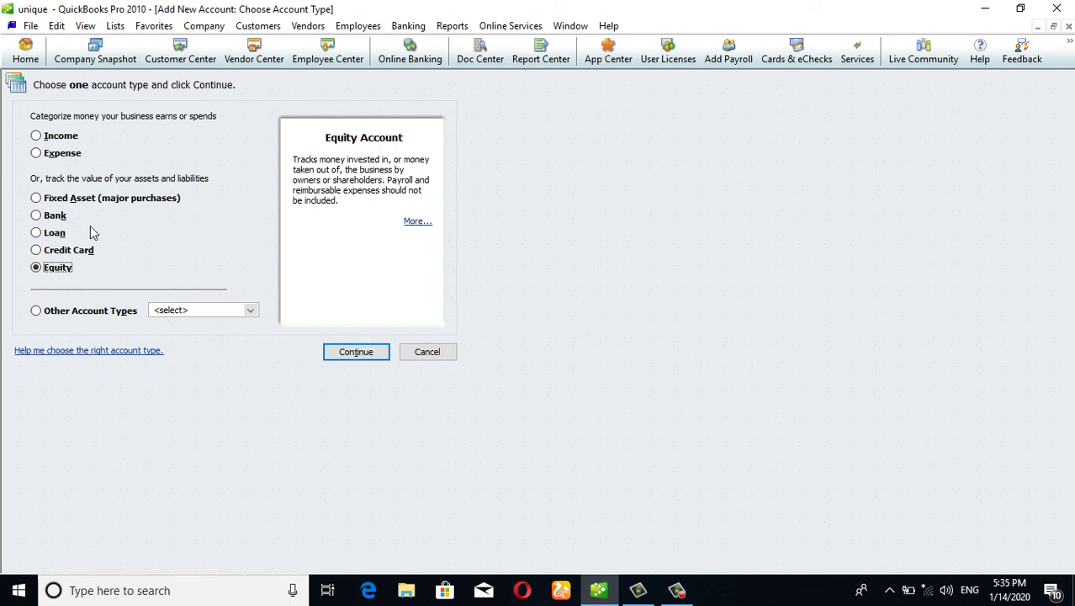
- Choose Bank as the account type and name the new account "petty cash", without making it a subaccount
{"action": "left_click", "coordinate": [58, 220]}
{"action": "left_click", "coordinate": [364, 354]}
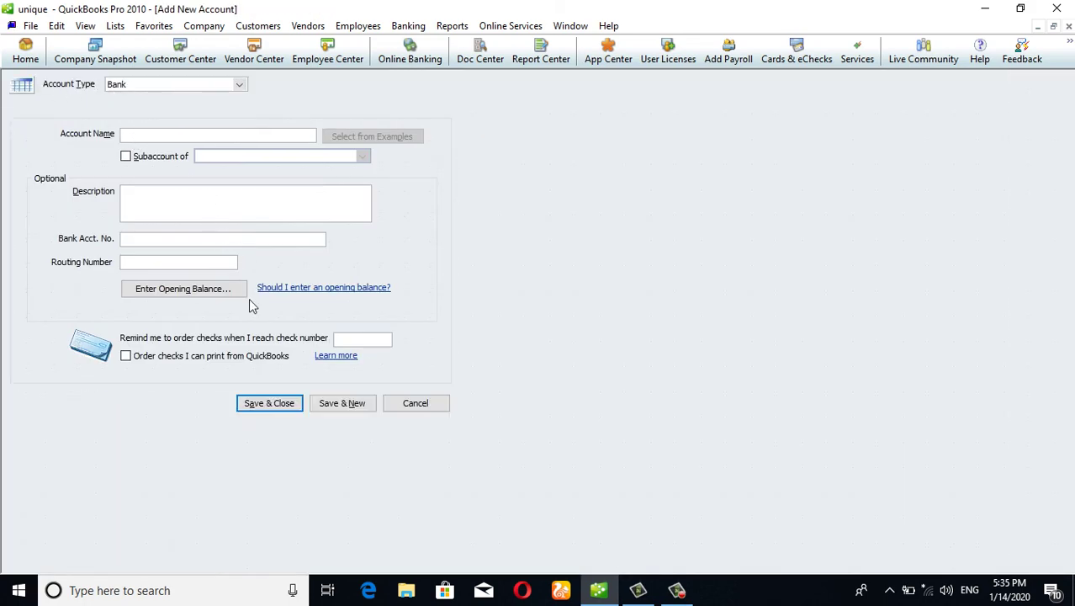
{"action": "type", "text": "petty cash"}
{"action": "left_click", "coordinate": [126, 158]}
{"action": "left_click", "coordinate": [126, 158]}
- Copy the account name "petty cash" into the new account's Description
{"action": "left_click", "coordinate": [150, 204]}
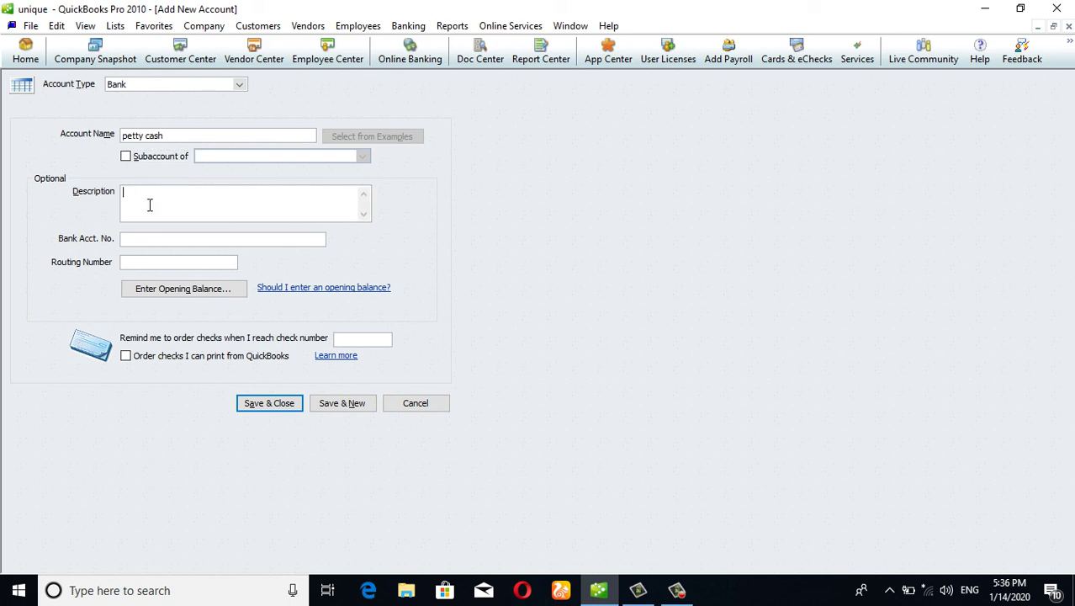
{"action": "left_click_drag", "start_coordinate": [166, 135], "coordinate": [108, 136]}
{"action": "key", "text": "ctrl+c"}
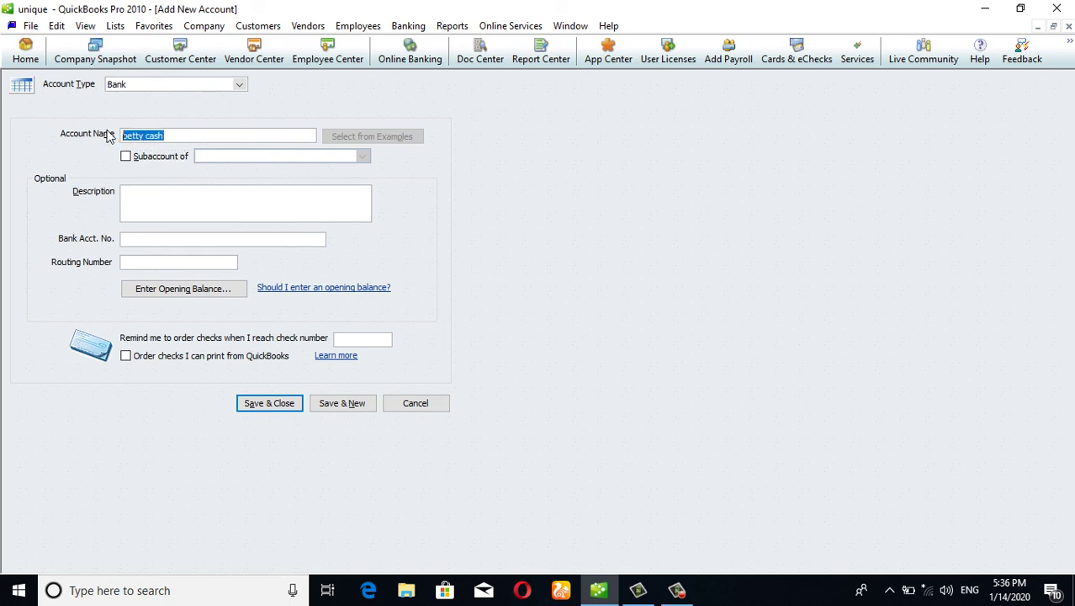
{"action": "left_click", "coordinate": [208, 203]}
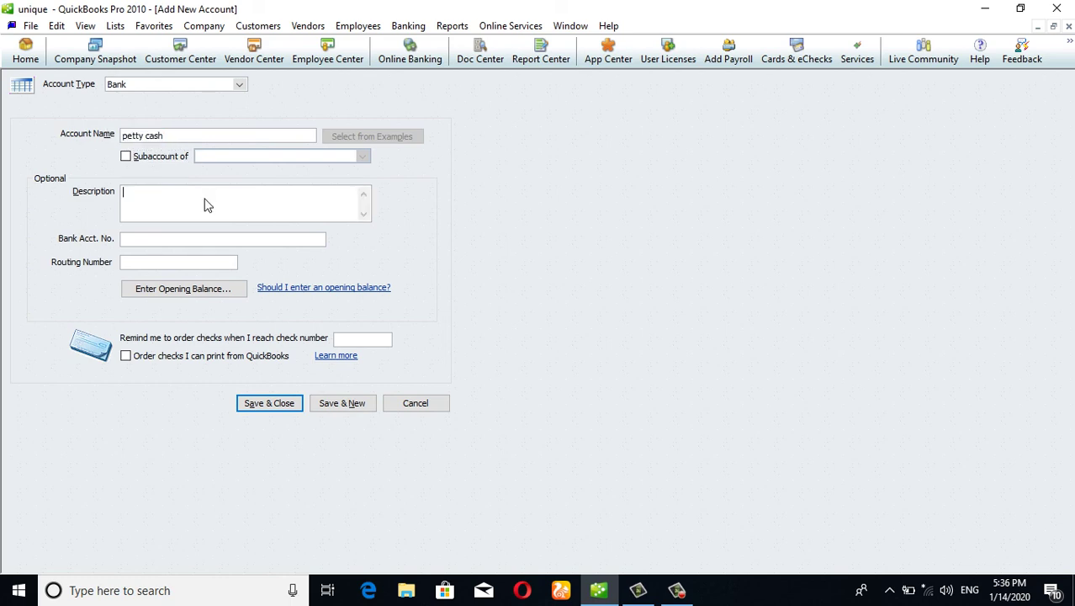
{"action": "key", "text": "ctrl+v"}
- Enter the bank account number and a valid nine-digit routing number for the petty cash account
{"action": "left_click", "coordinate": [201, 240]}
{"action": "type", "text": "852825252"}
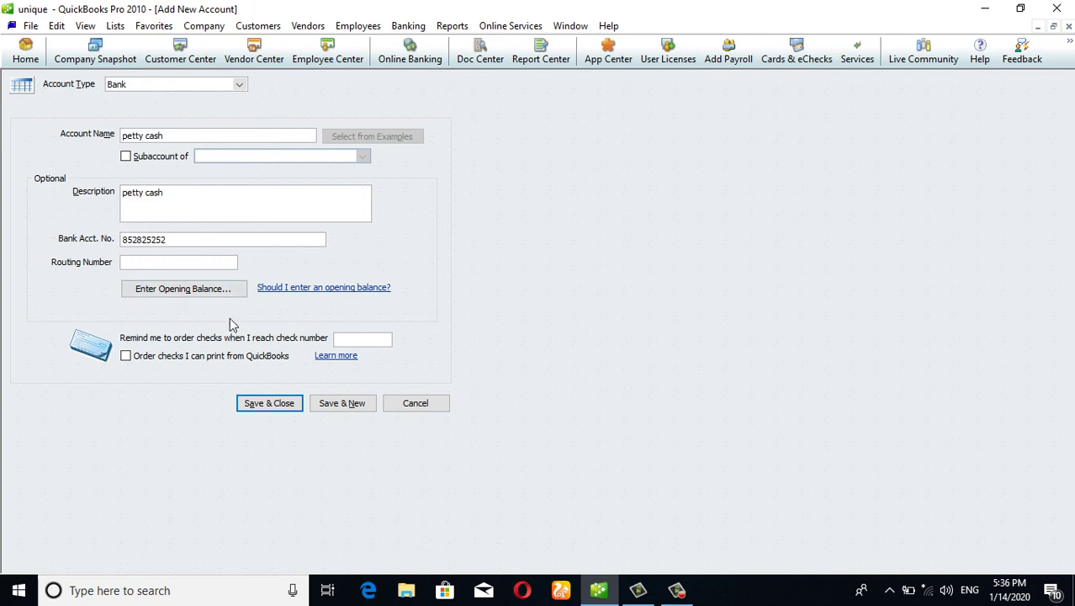
{"action": "left_click", "coordinate": [203, 268]}
{"action": "type", "text": "4152425"}
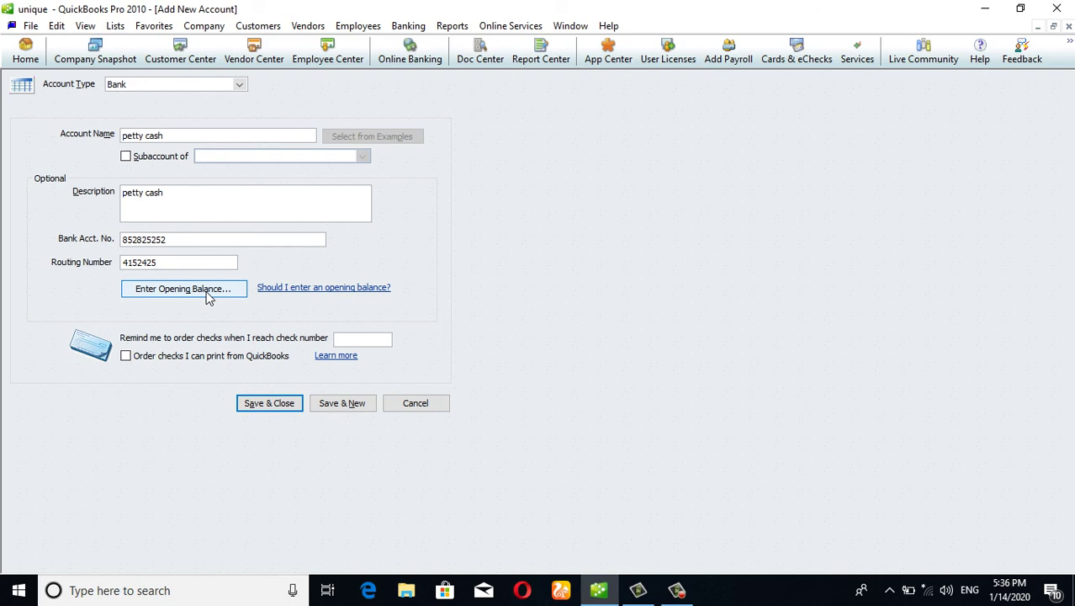
{"action": "left_click", "coordinate": [208, 298]}
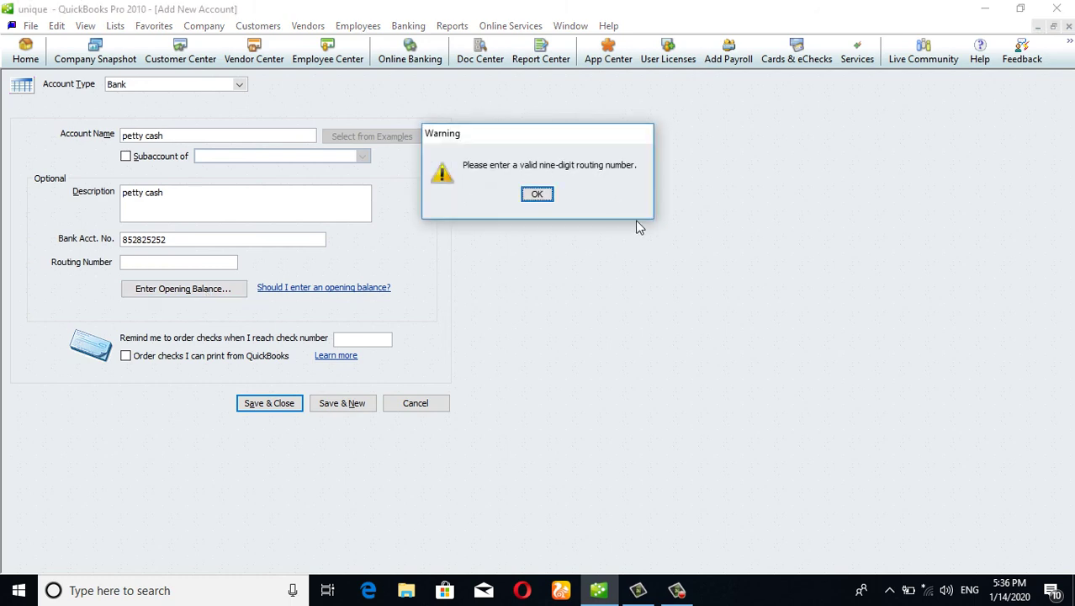
{"action": "left_click", "coordinate": [535, 192]}
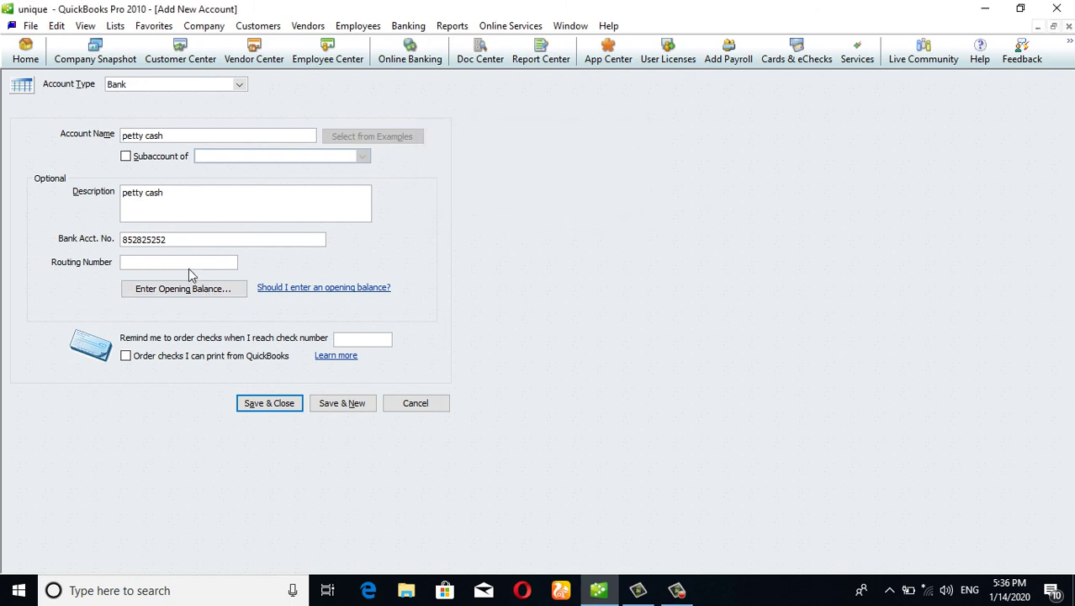
{"action": "type", "text": "487464646"}
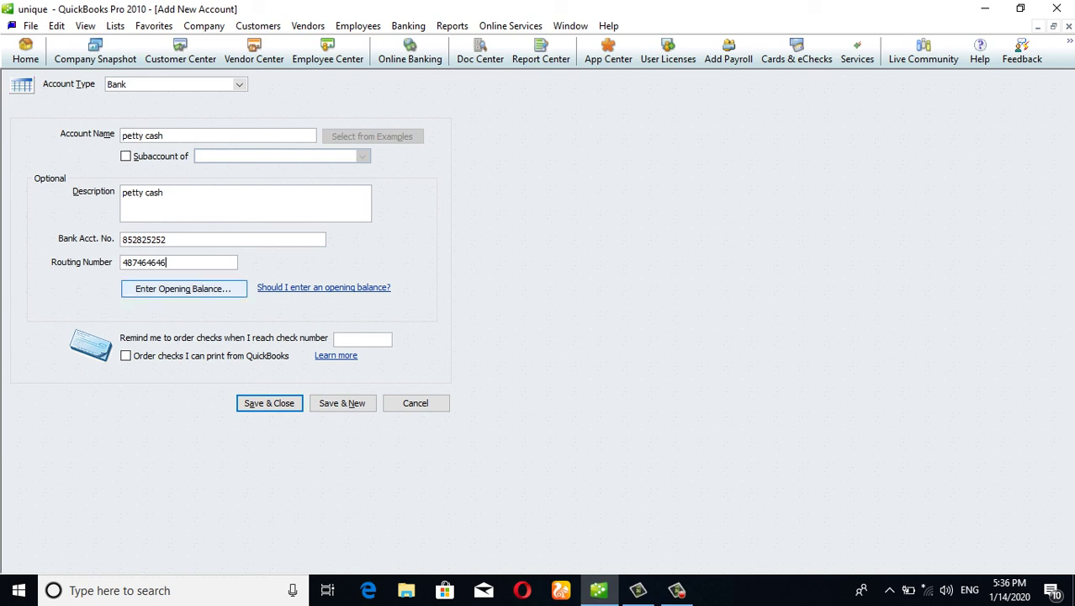
- Set the petty cash account's opening balance to a statement ending balance of 5,000.00 dated 01/13/2020
{"action": "left_click", "coordinate": [218, 288]}
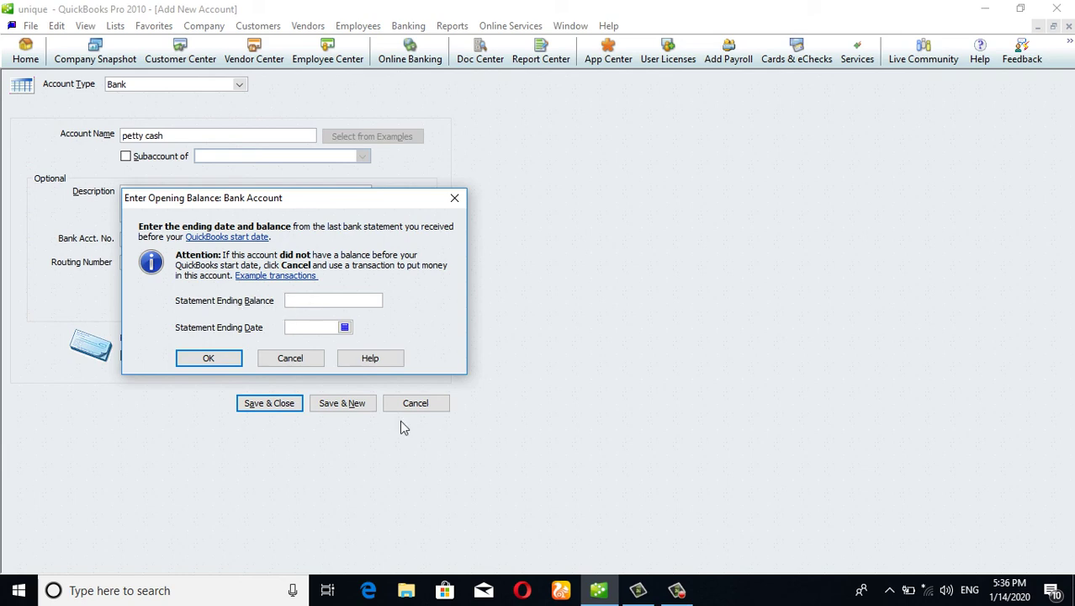
{"action": "type", "text": "5000"}
{"action": "left_click", "coordinate": [345, 327]}
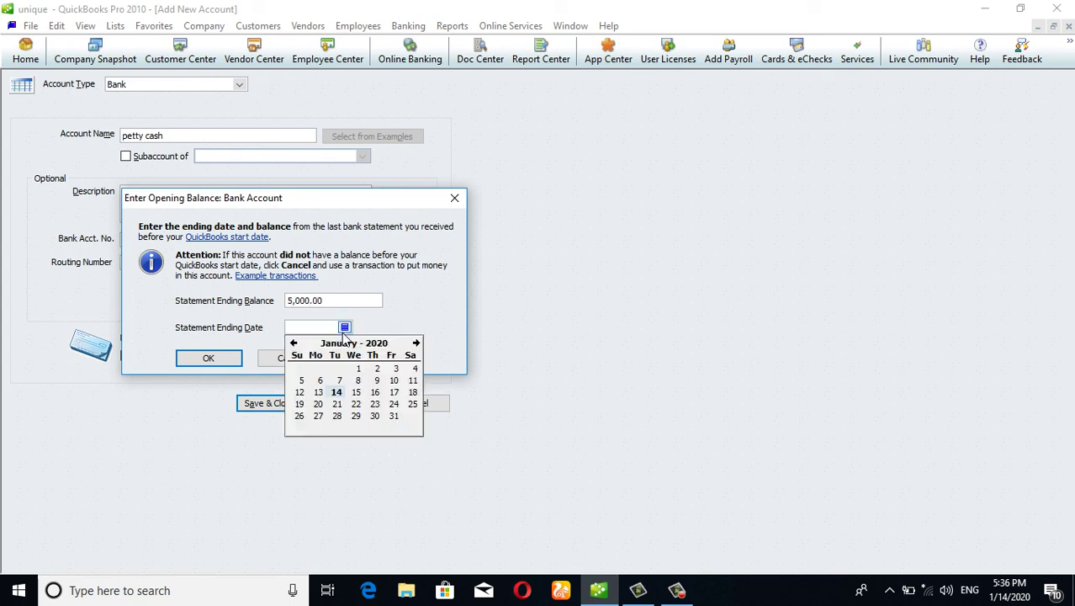
{"action": "left_click", "coordinate": [320, 393]}
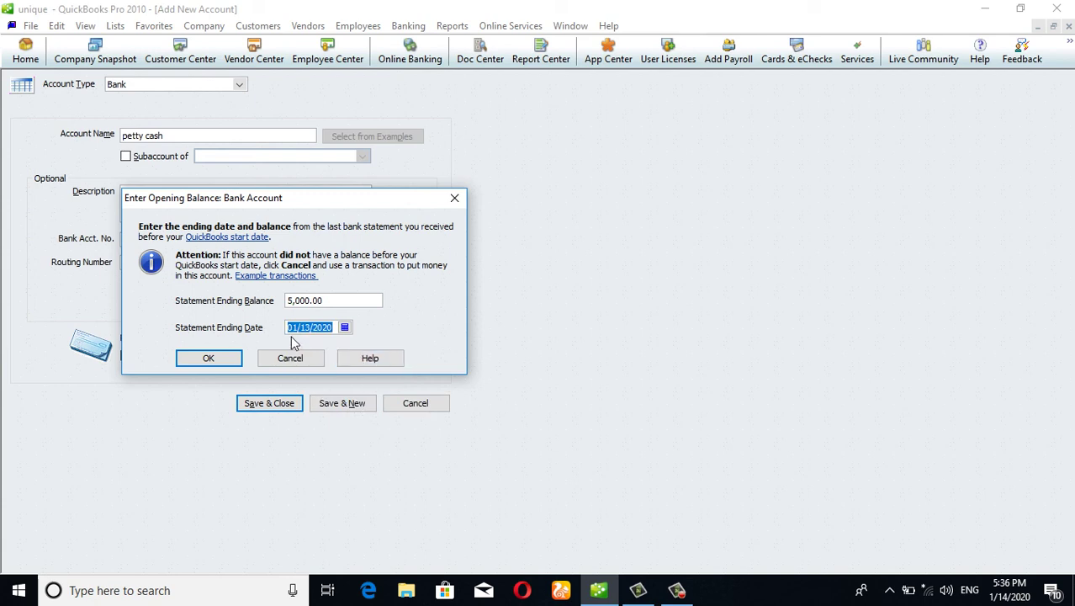
{"action": "left_click", "coordinate": [234, 358]}
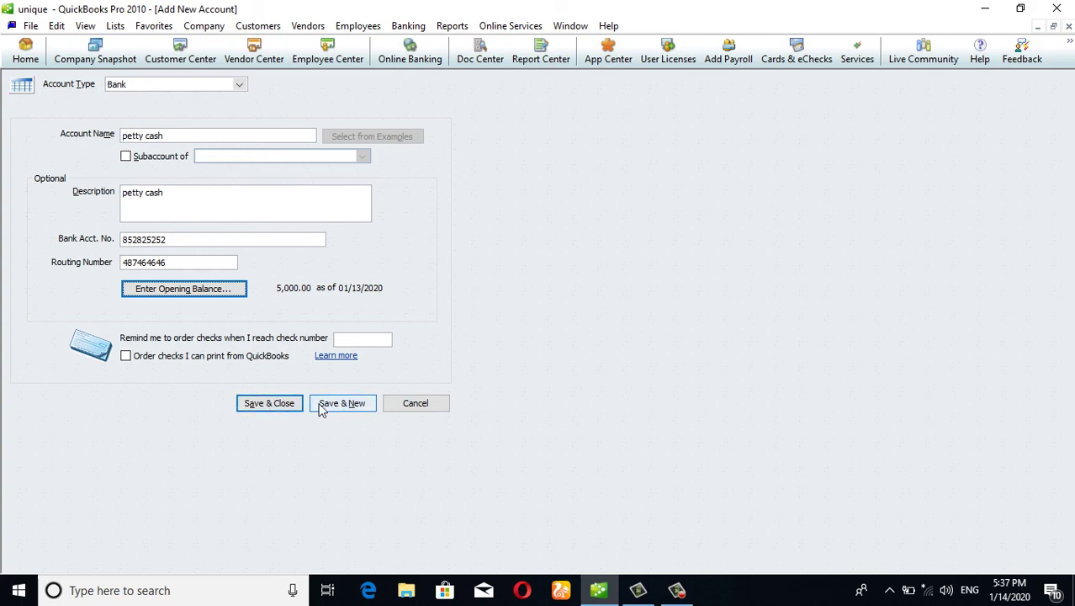
- Save the petty cash account, decline setting up online services, and close the Chart of Accounts
{"action": "left_click", "coordinate": [287, 413]}
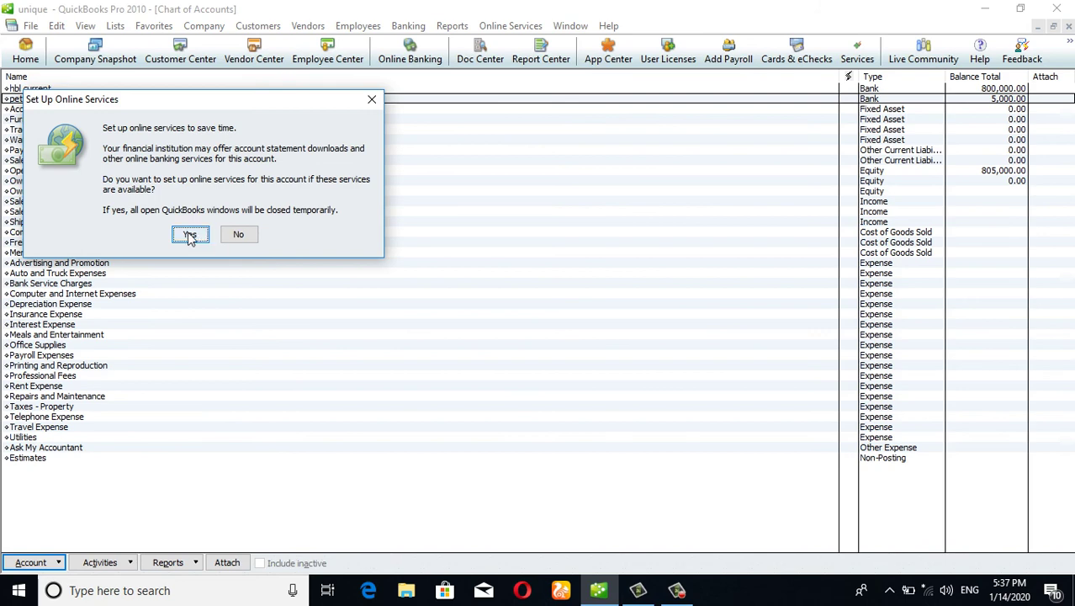
{"action": "left_click", "coordinate": [234, 235]}
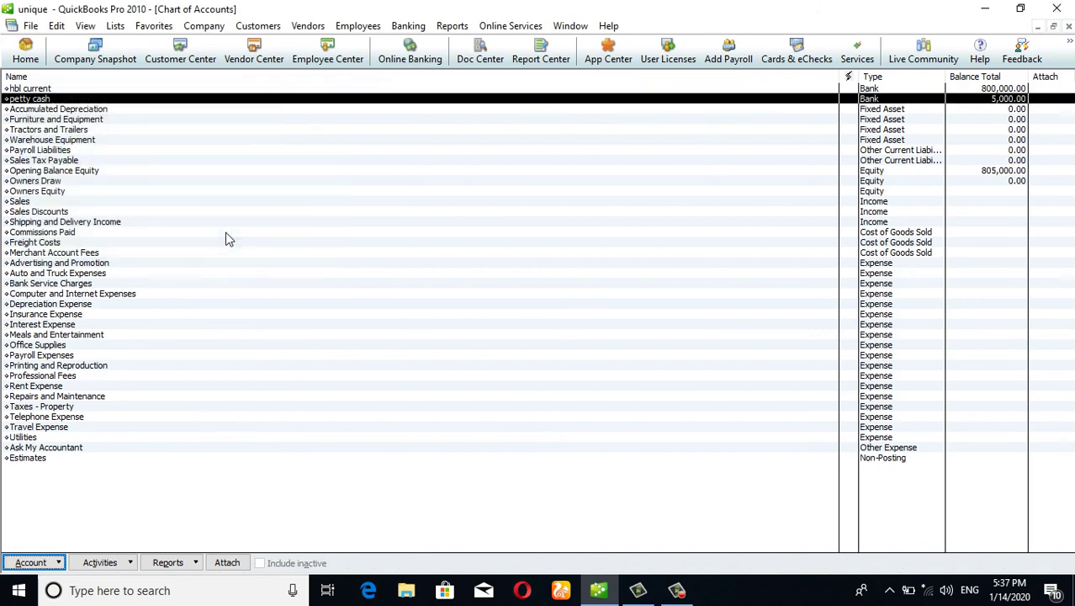
{"action": "left_click", "coordinate": [1068, 26]}
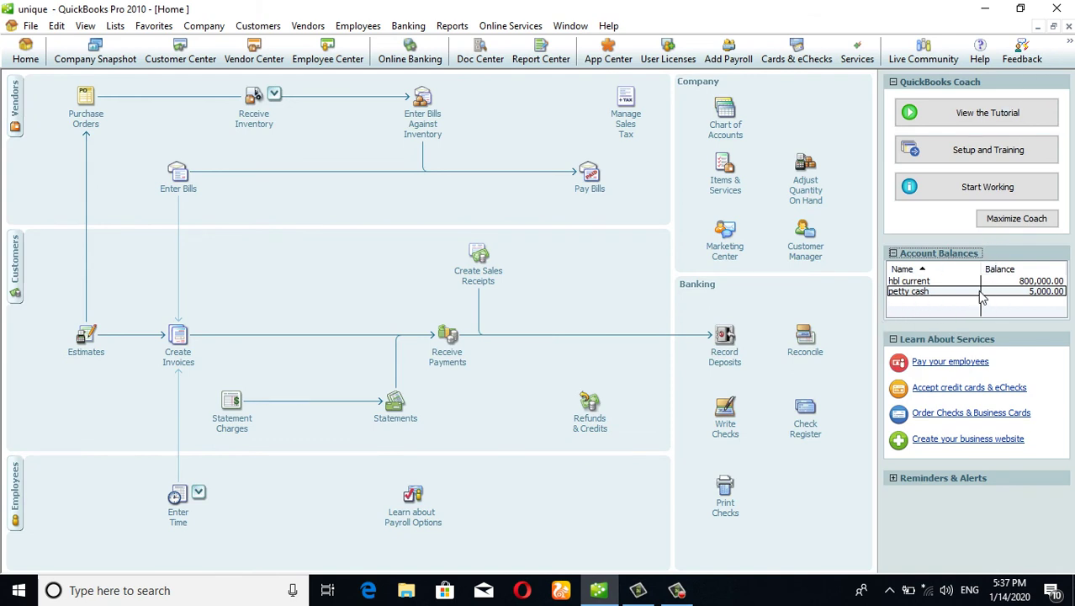
- Open the Trial Balance for all dates and examine the transactions behind the hbl current balance
{"action": "left_click", "coordinate": [452, 26]}
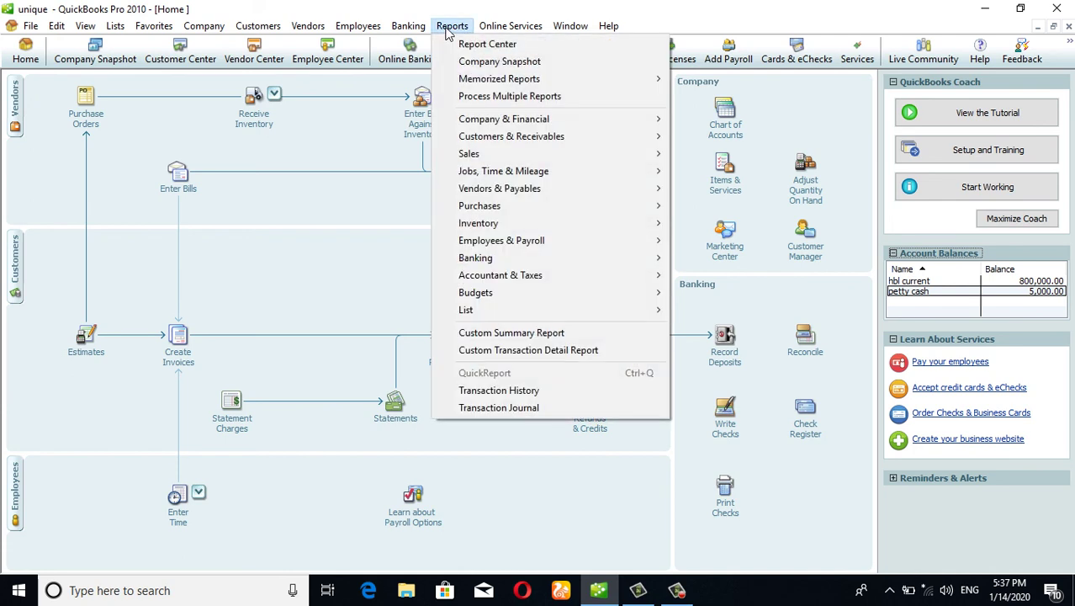
{"action": "mouse_move", "coordinate": [530, 284]}
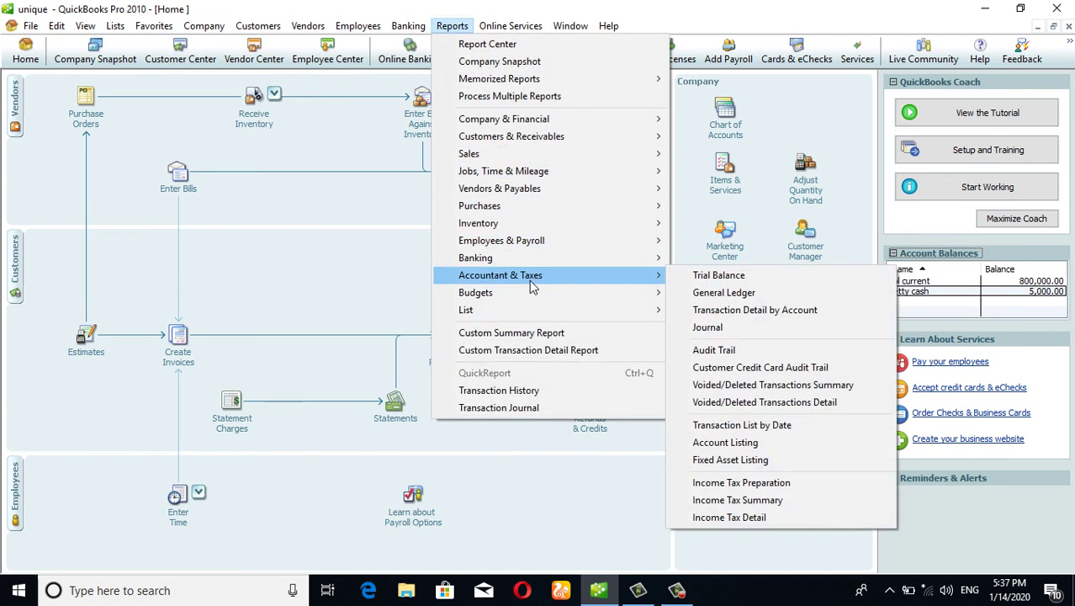
{"action": "left_click", "coordinate": [732, 281]}
{"action": "key", "text": "a"}
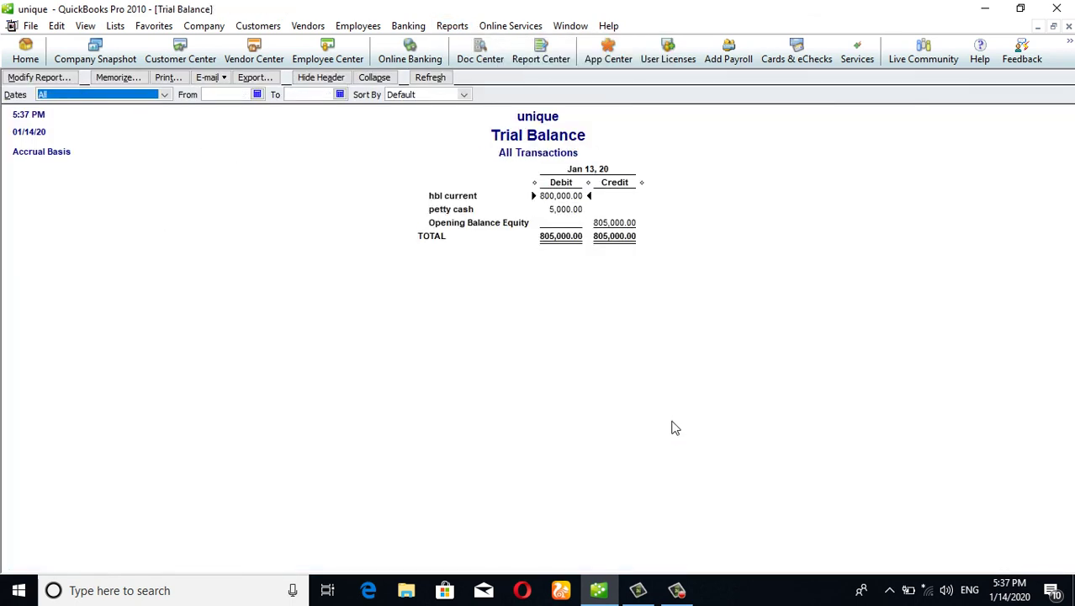
{"action": "double_click", "coordinate": [552, 197]}
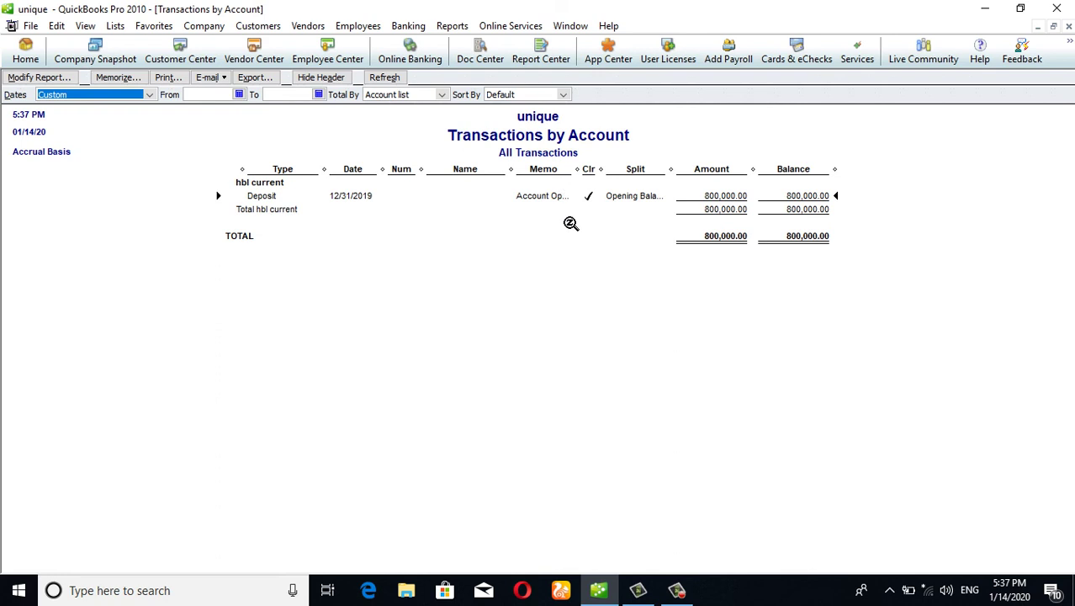
{"action": "left_click", "coordinate": [547, 205]}
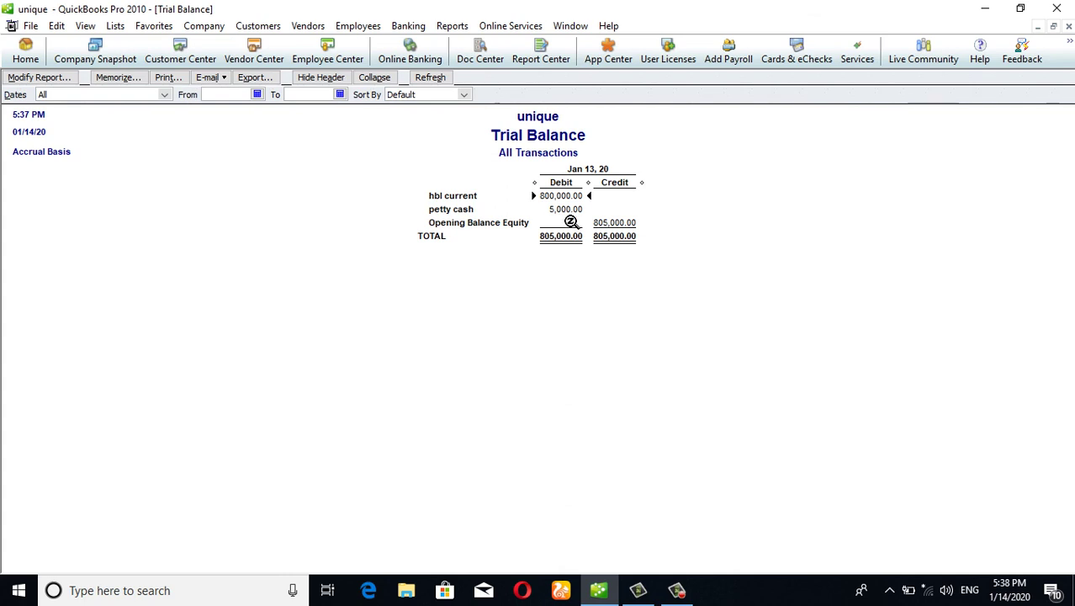
- Open the General Ledger for all dates, review its account entries, and close it together with the Trial Balance
{"action": "left_click", "coordinate": [452, 26]}
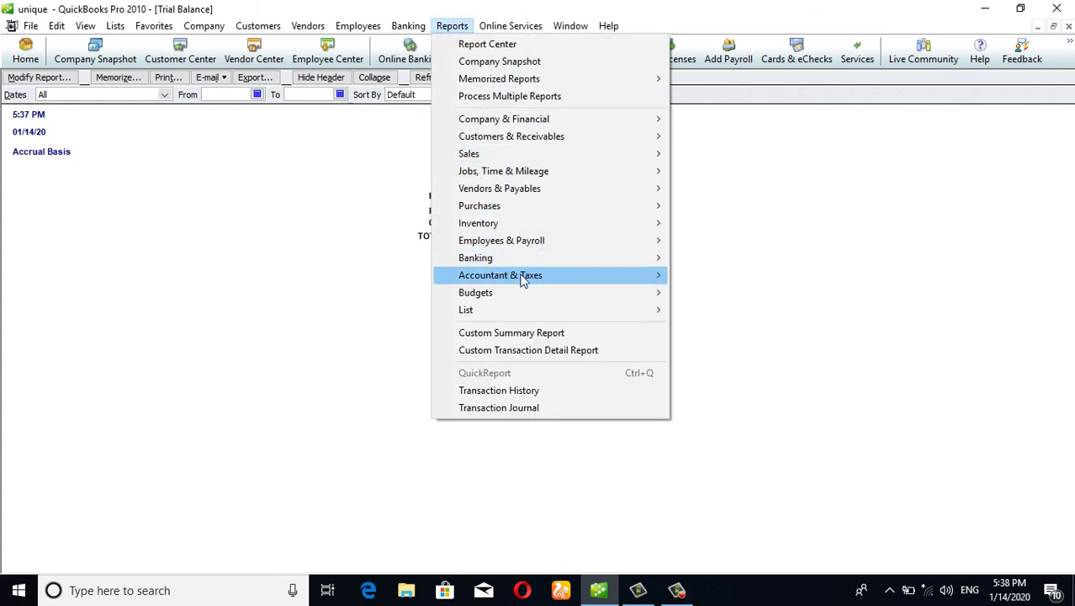
{"action": "mouse_move", "coordinate": [522, 278]}
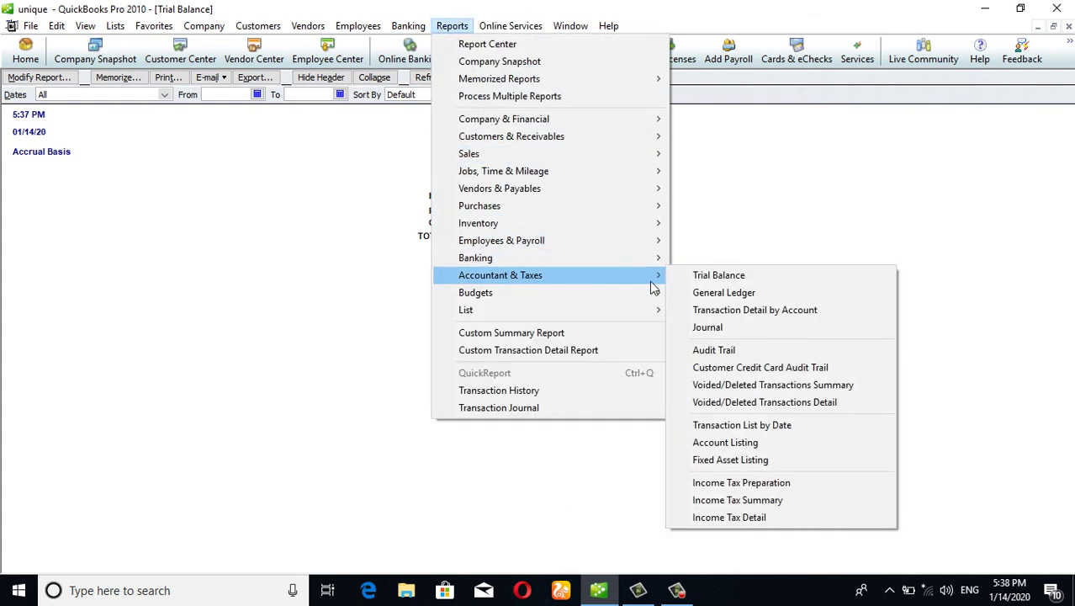
{"action": "left_click", "coordinate": [705, 296]}
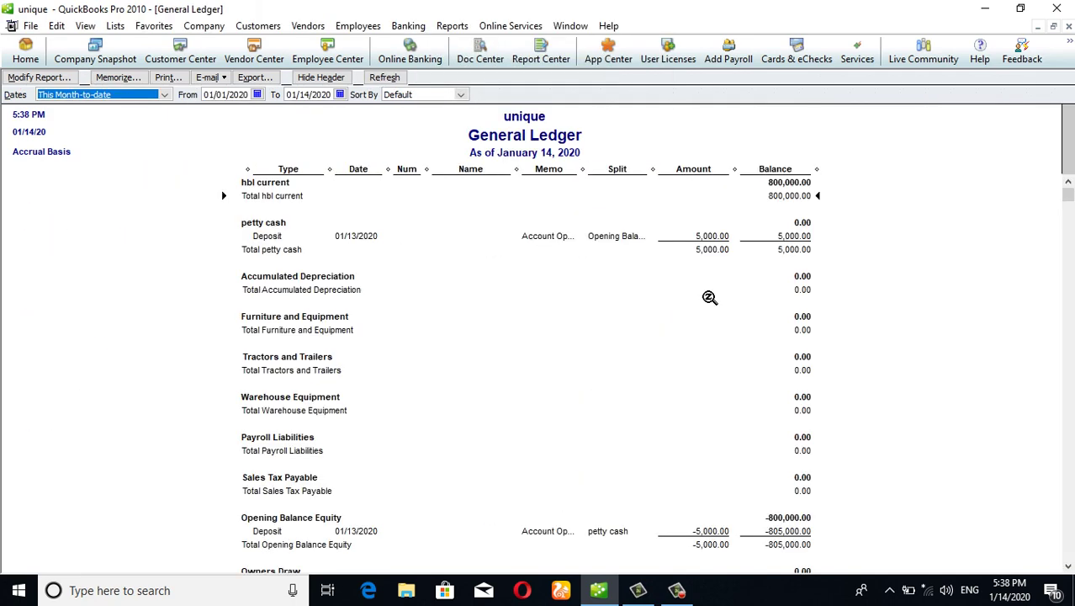
{"action": "key", "text": "a"}
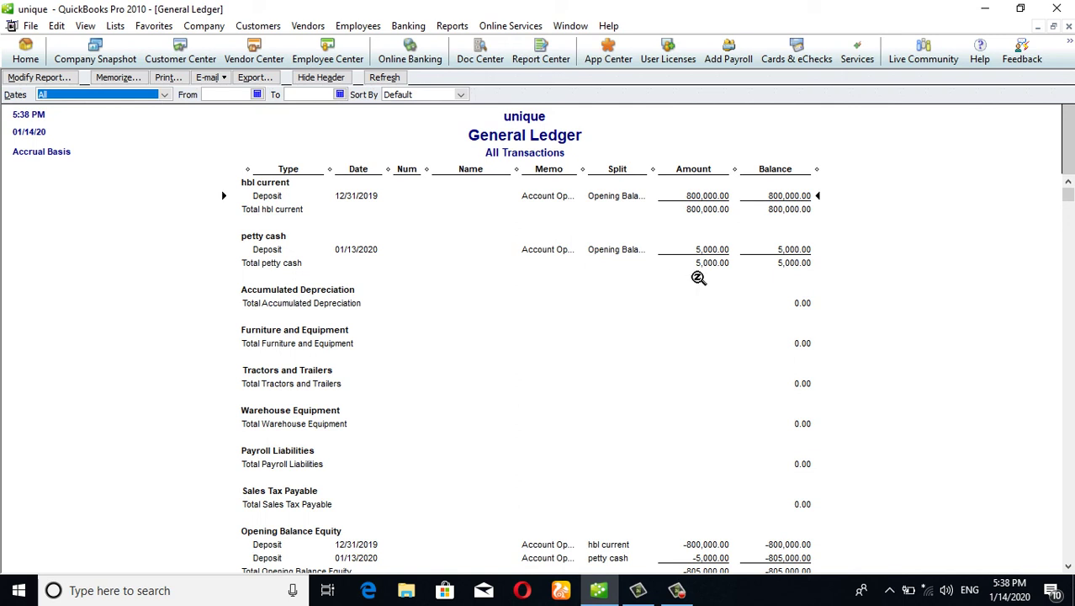
{"action": "scroll", "coordinate": [702, 340], "scroll_direction": "down", "scroll_amount": 1}
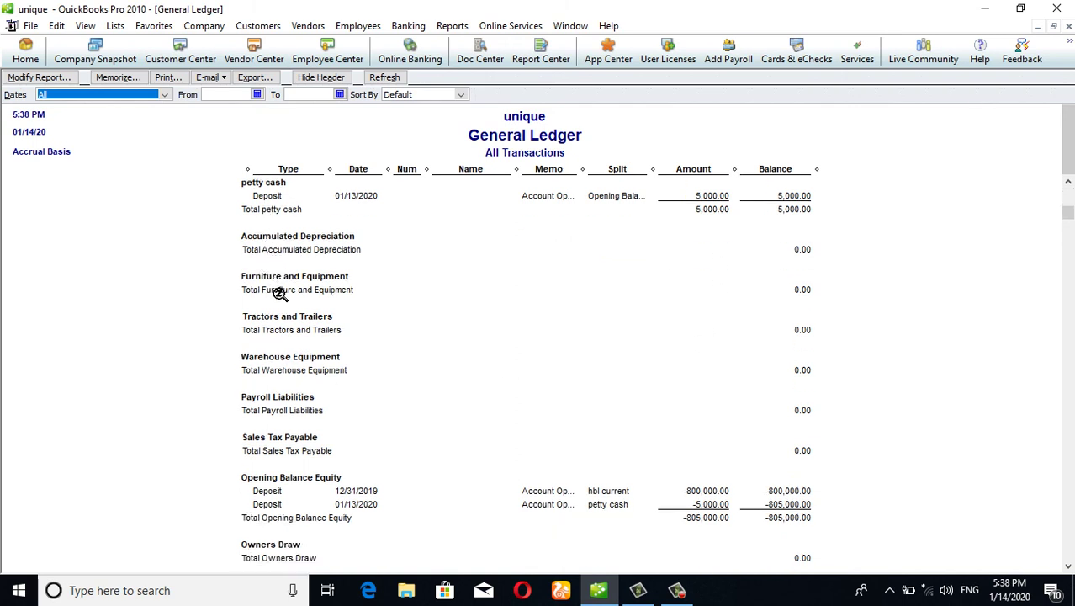
{"action": "scroll", "coordinate": [278, 389], "scroll_direction": "down", "scroll_amount": 4}
{"action": "scroll", "coordinate": [282, 397], "scroll_direction": "down", "scroll_amount": 16}
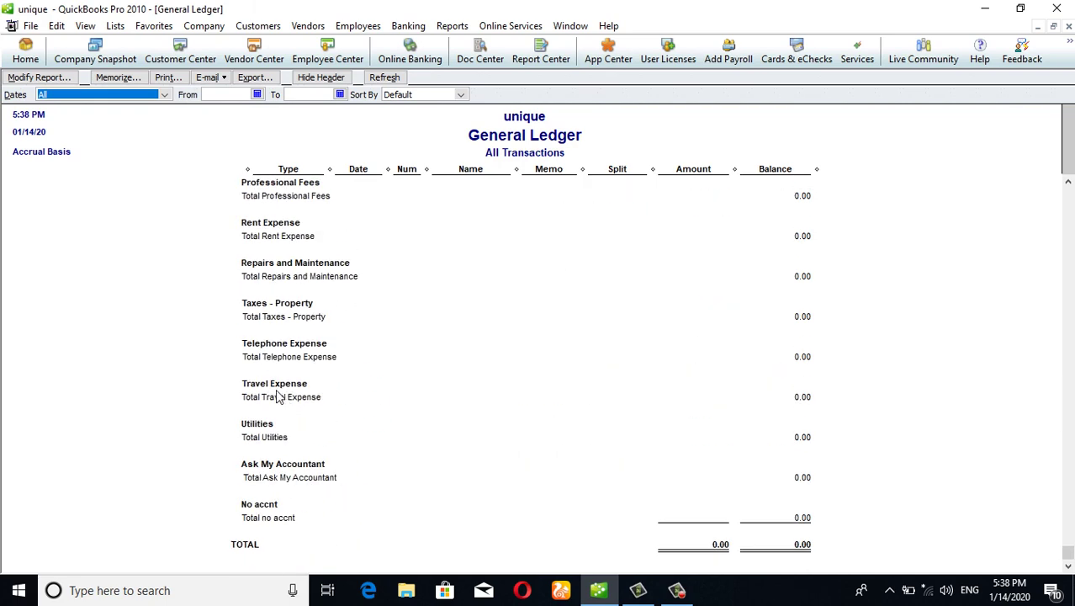
{"action": "scroll", "coordinate": [290, 392], "scroll_direction": "up", "scroll_amount": 20}
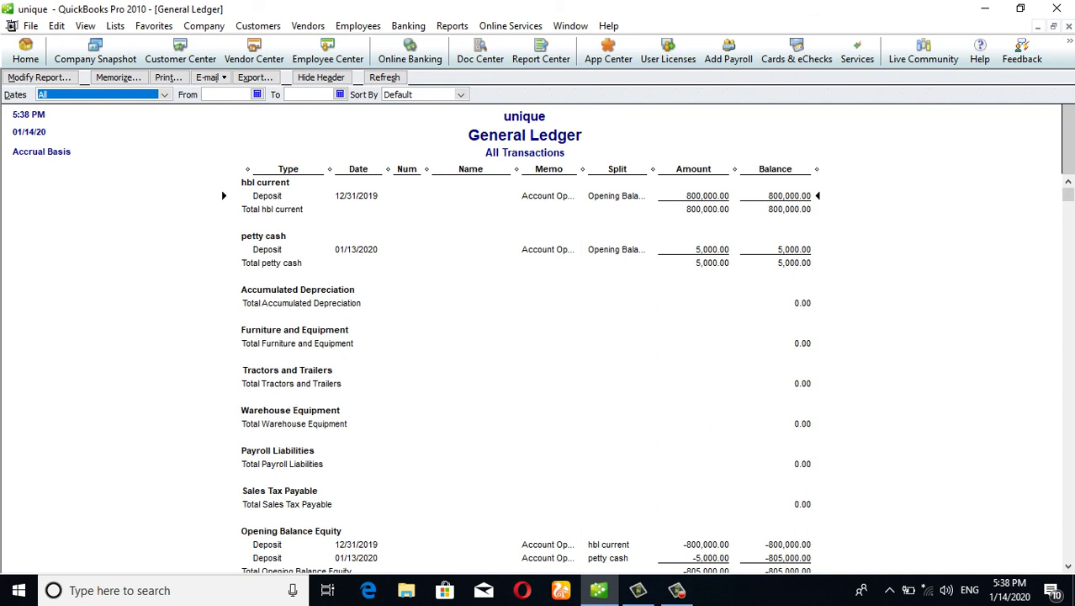
{"action": "left_click", "coordinate": [1069, 26]}
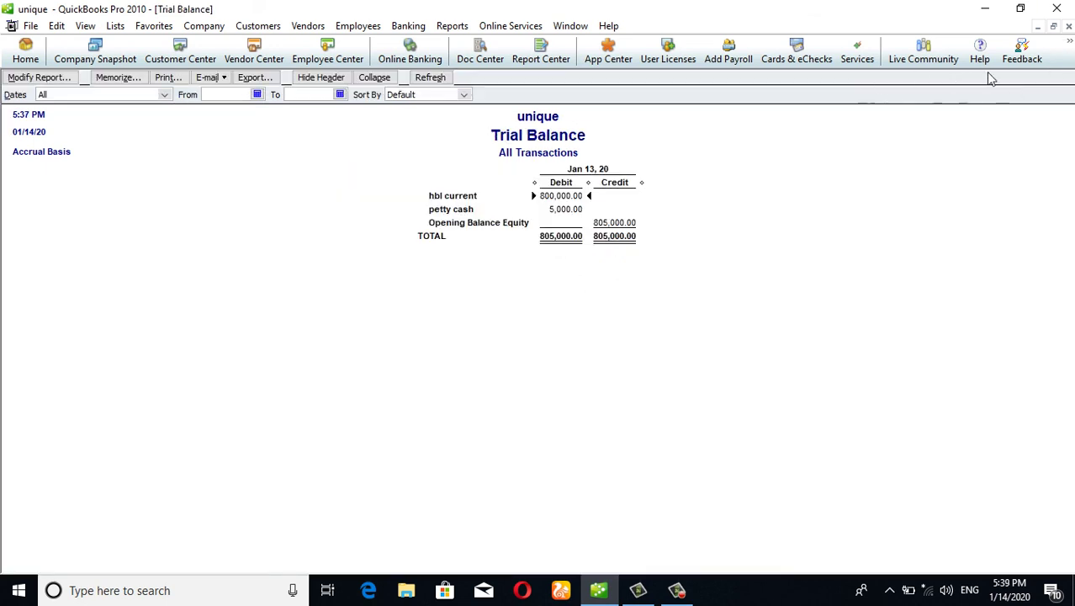
{"action": "left_click", "coordinate": [1067, 28]}
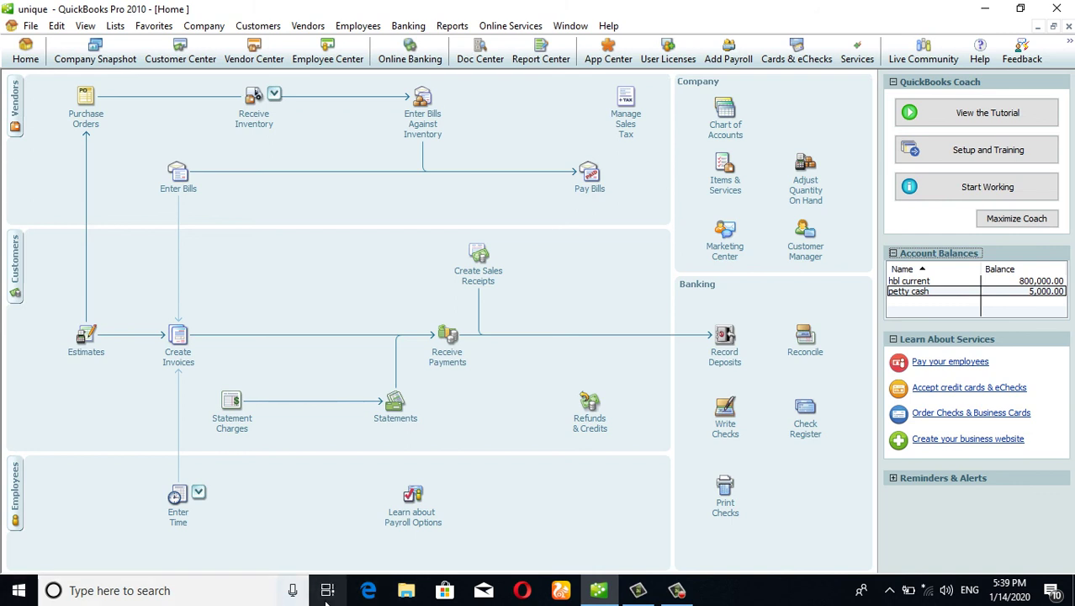
- Switch to File Explorer, look through the Quickbooks folder inside Video on drive D:, and close the file window
{"action": "left_click", "coordinate": [407, 592]}
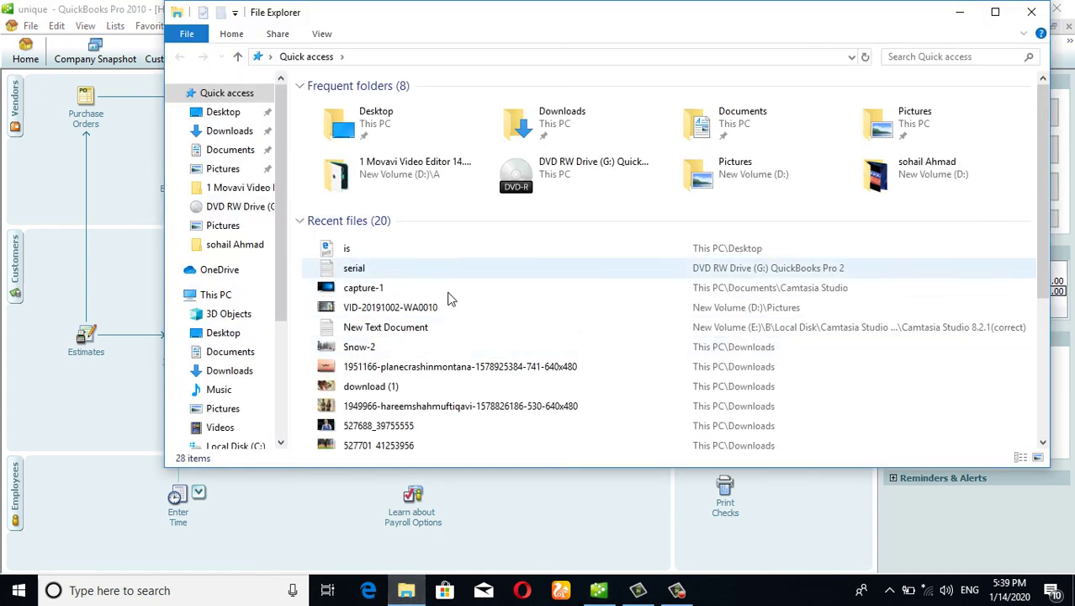
{"action": "scroll", "coordinate": [236, 395], "scroll_direction": "down", "scroll_amount": 1}
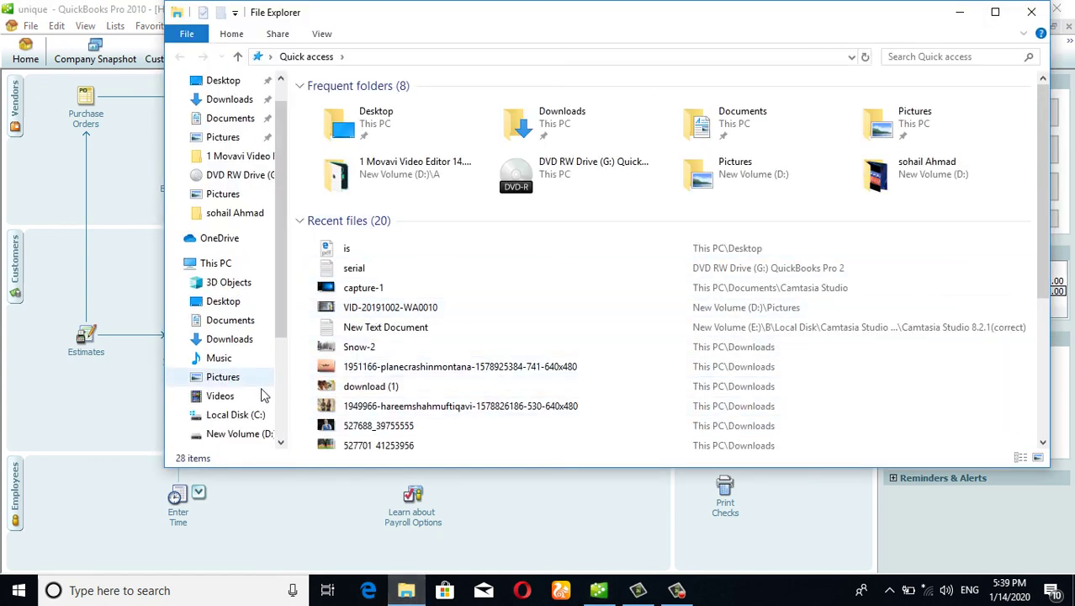
{"action": "left_click", "coordinate": [266, 434]}
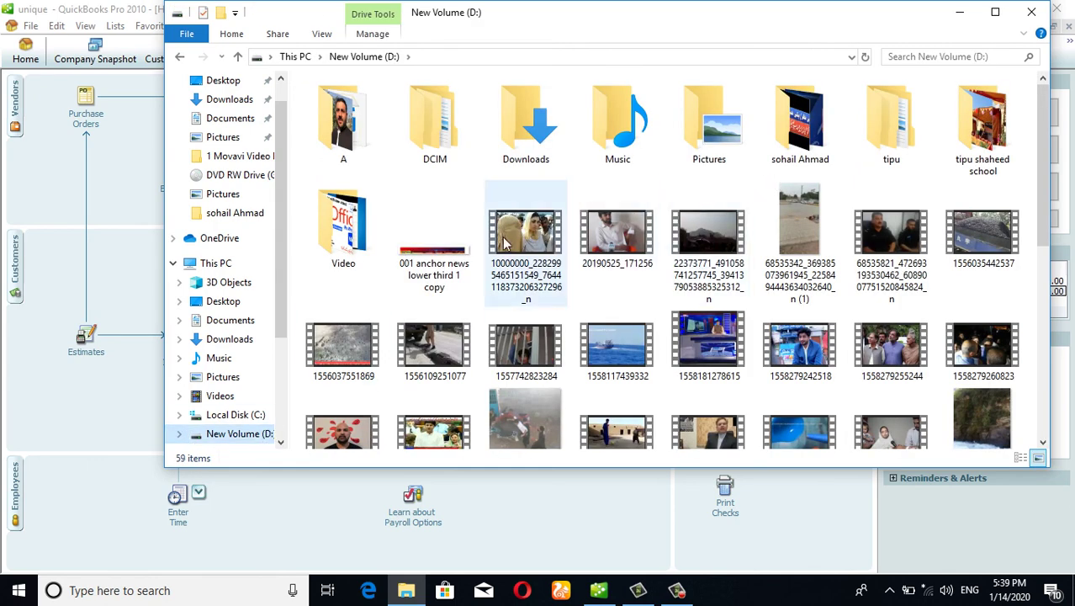
{"action": "scroll", "coordinate": [494, 234], "scroll_direction": "down", "scroll_amount": 1}
{"action": "scroll", "coordinate": [495, 234], "scroll_direction": "down", "scroll_amount": 3}
{"action": "scroll", "coordinate": [421, 240], "scroll_direction": "up", "scroll_amount": 5}
{"action": "double_click", "coordinate": [328, 244]}
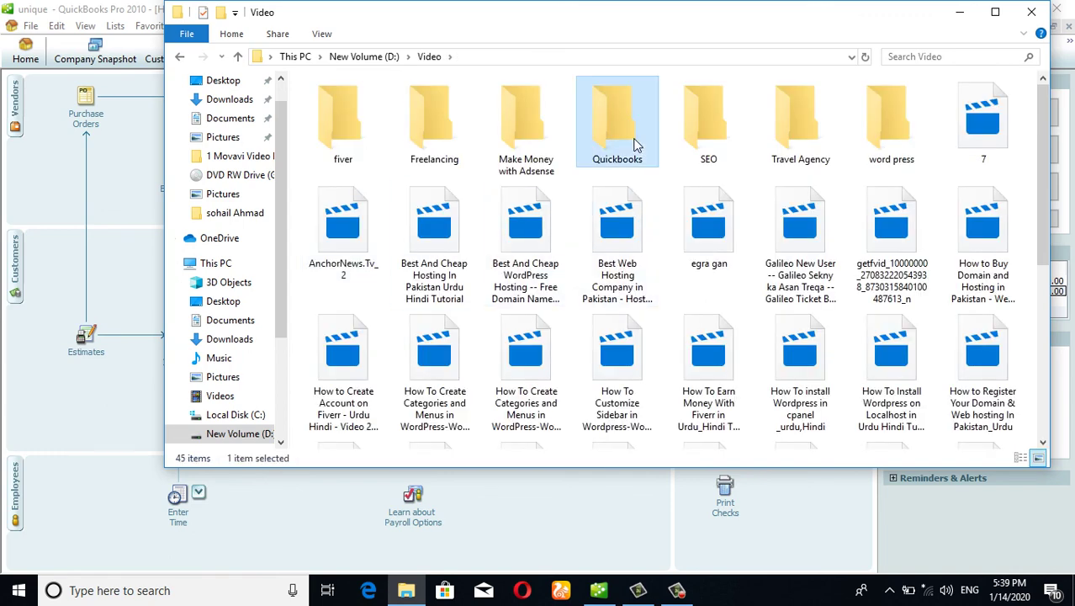
{"action": "double_click", "coordinate": [635, 147]}
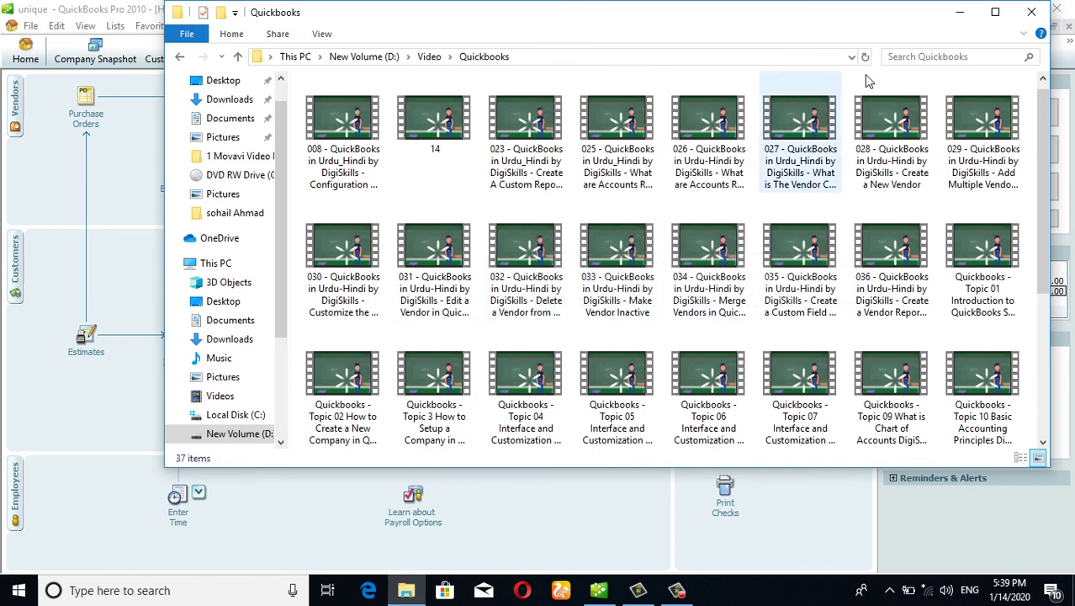
{"action": "left_click", "coordinate": [1033, 12]}
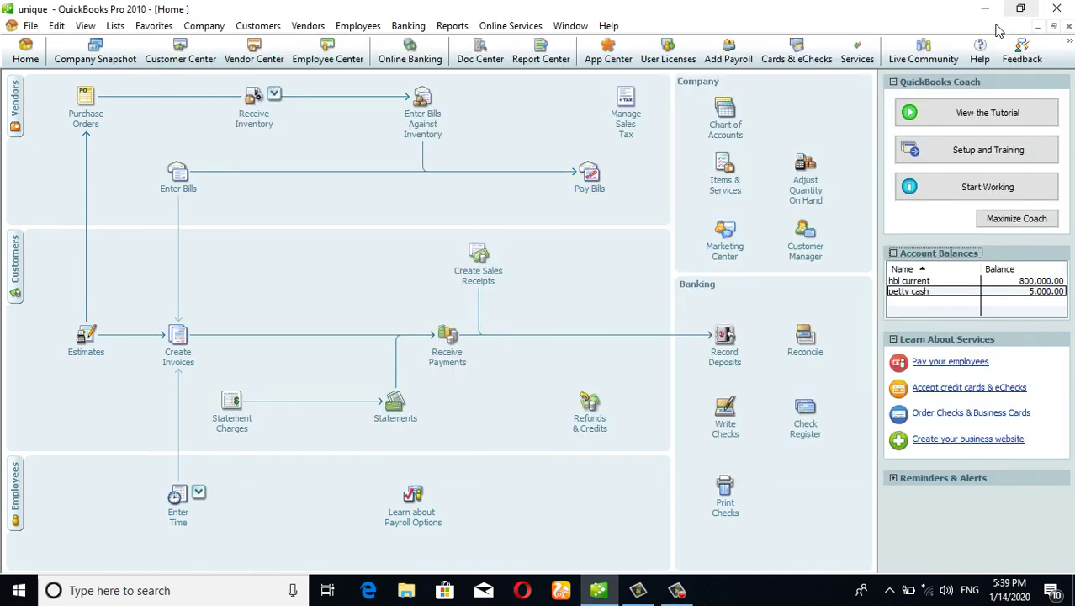
{"action": "mouse_move", "coordinate": [685, 596]}
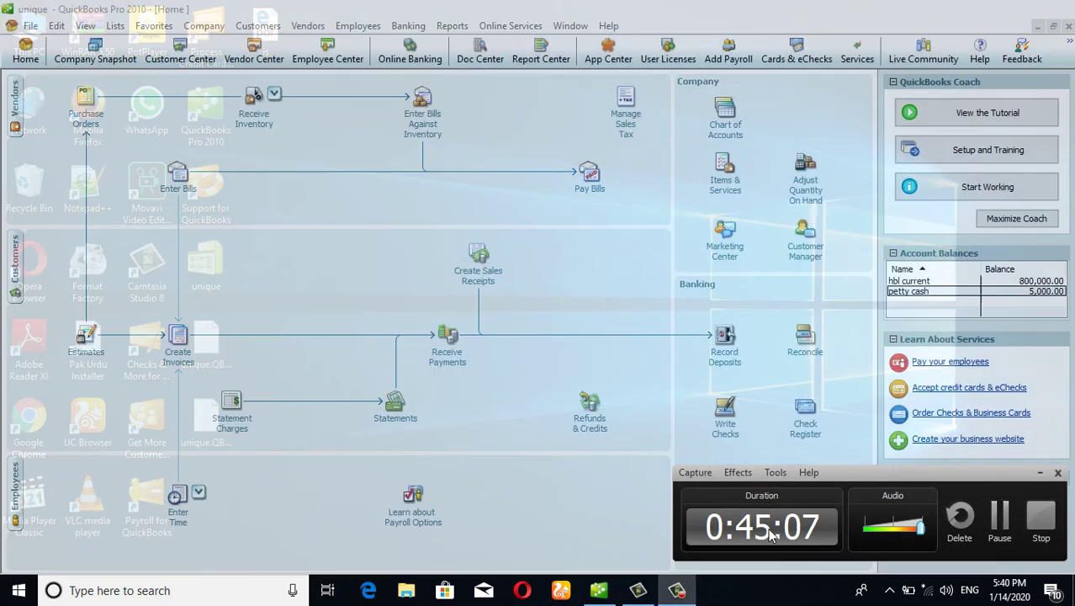